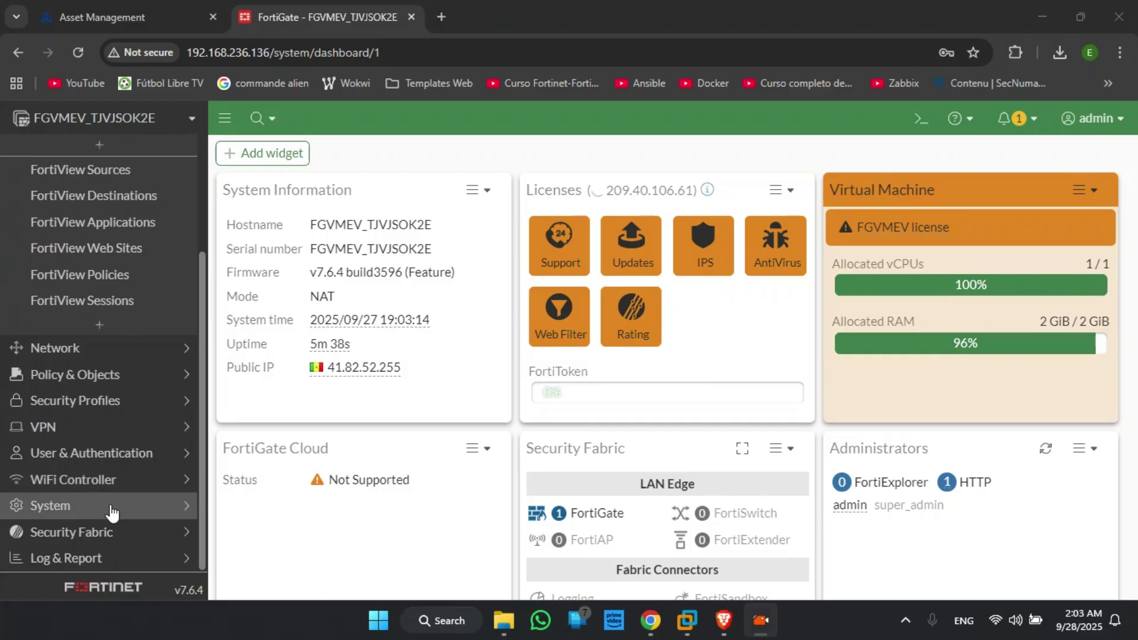
Step: In the system settings, set the display language to French, apply the change and accept the confirmation
{"action": "left_click", "coordinate": [112, 507]}
{"action": "scroll", "coordinate": [112, 511], "scroll_direction": "down", "scroll_amount": 1}
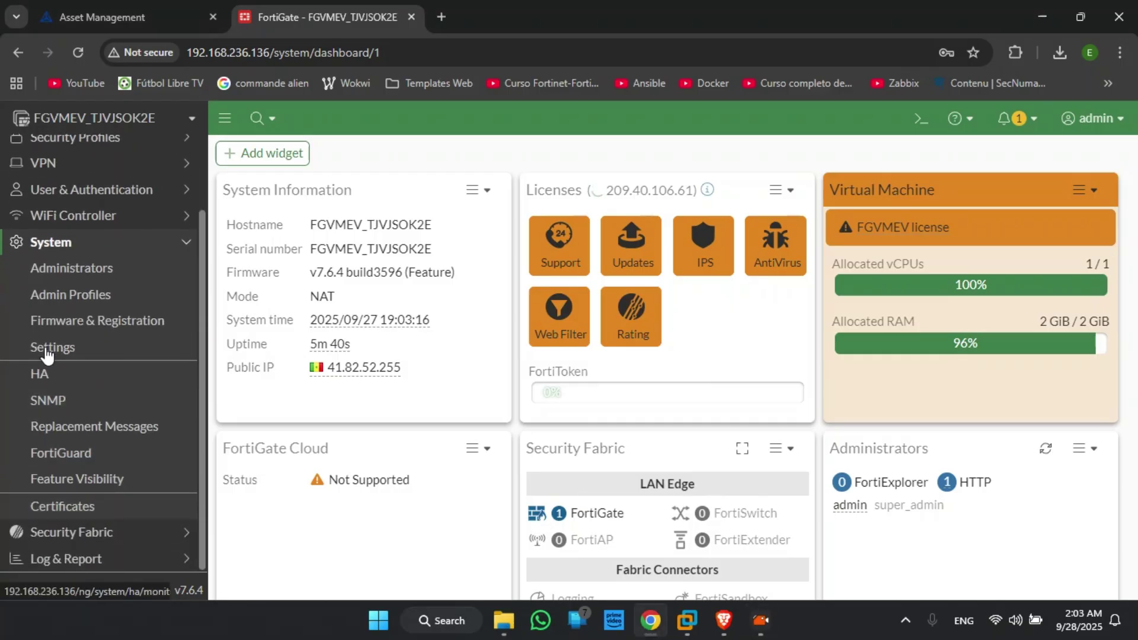
{"action": "left_click", "coordinate": [70, 354]}
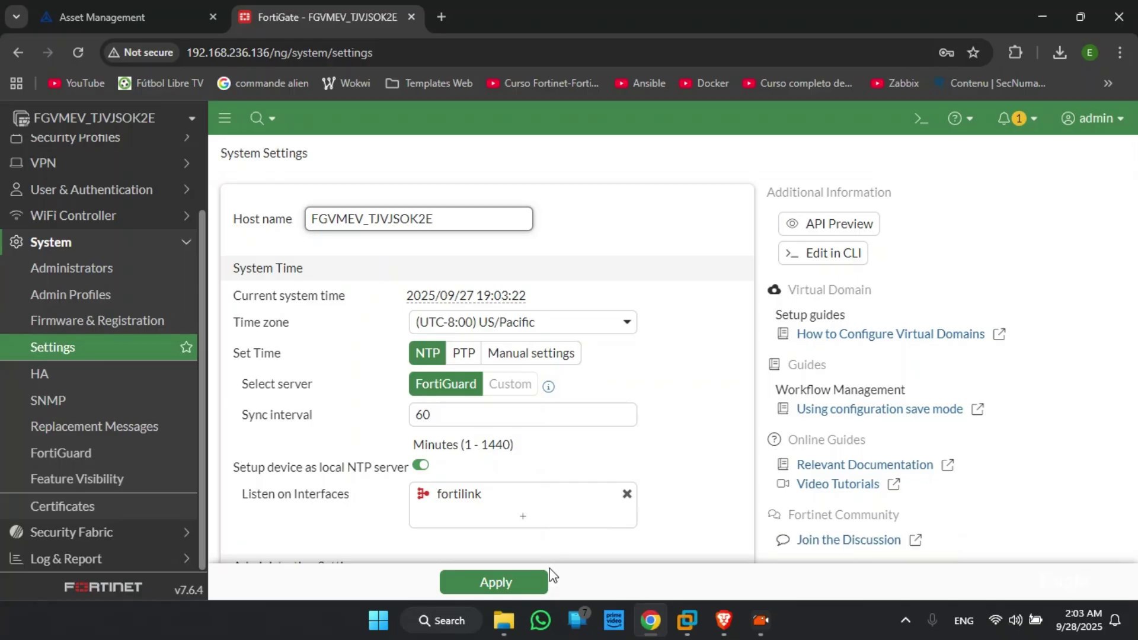
{"action": "scroll", "coordinate": [532, 461], "scroll_direction": "down", "scroll_amount": 4}
{"action": "scroll", "coordinate": [532, 461], "scroll_direction": "down", "scroll_amount": 10}
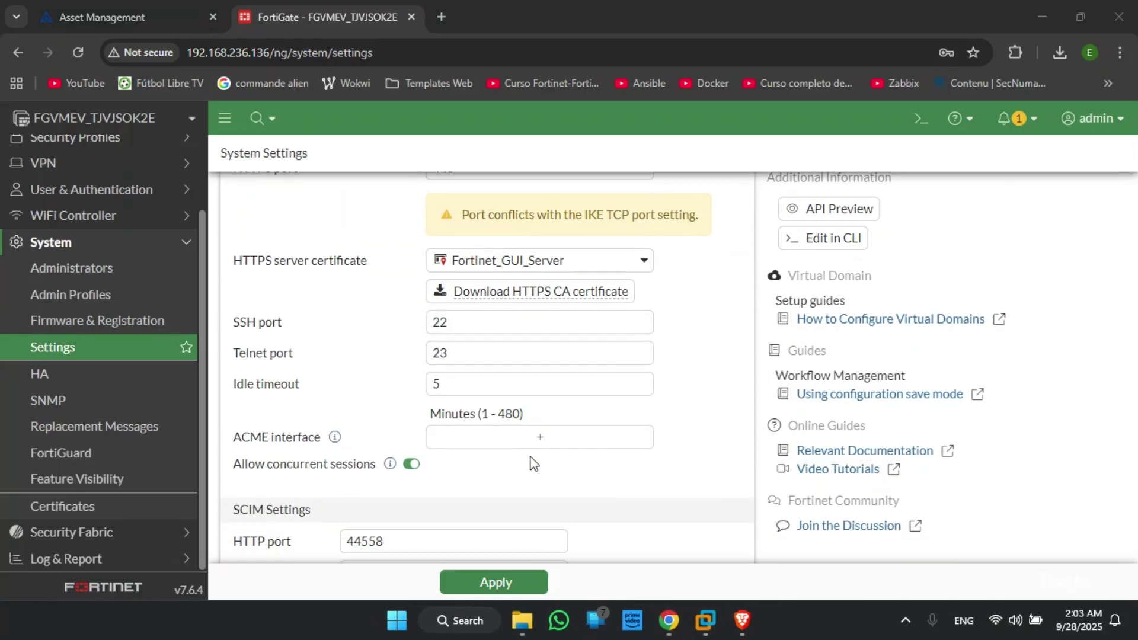
{"action": "scroll", "coordinate": [532, 461], "scroll_direction": "down", "scroll_amount": 5}
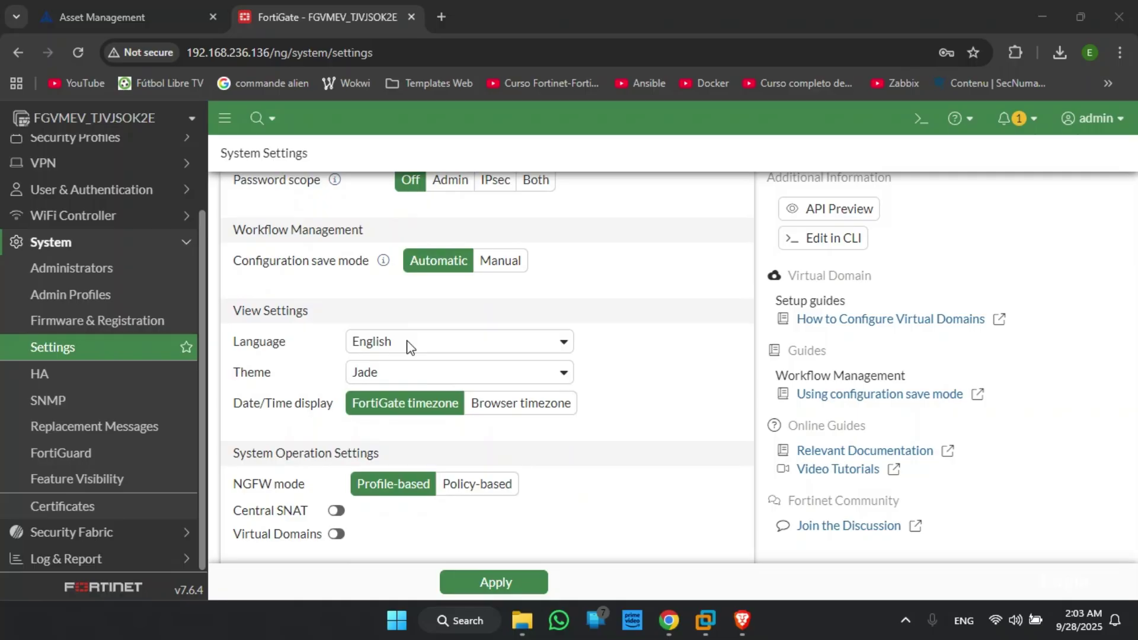
{"action": "left_click", "coordinate": [446, 342]}
{"action": "left_click", "coordinate": [380, 385]}
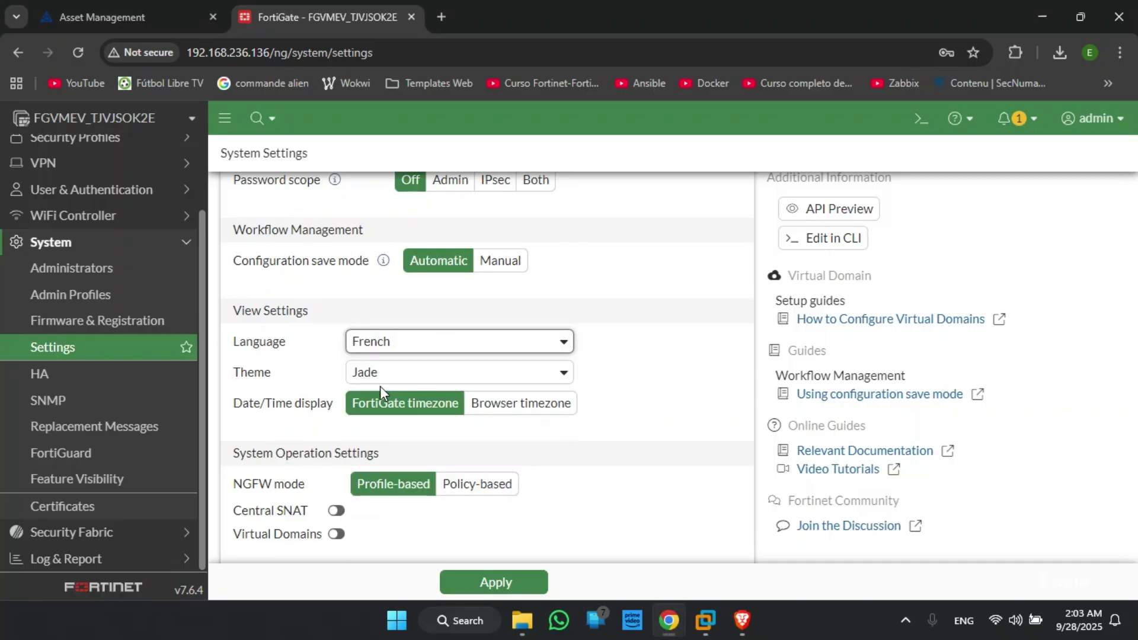
{"action": "left_click", "coordinate": [483, 584]}
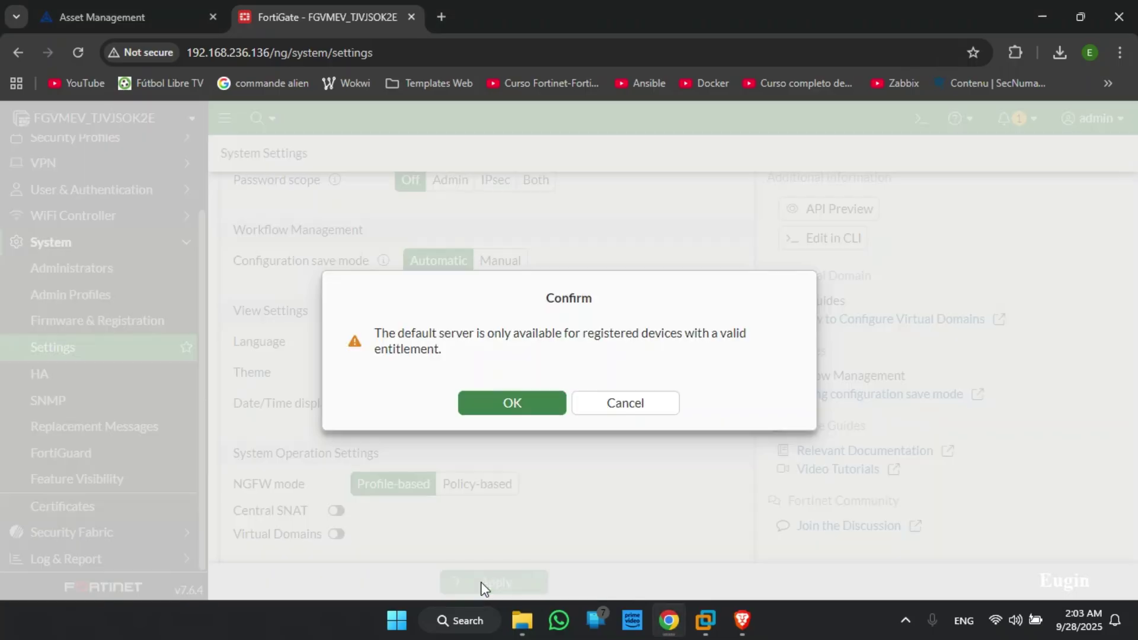
{"action": "left_click", "coordinate": [528, 407]}
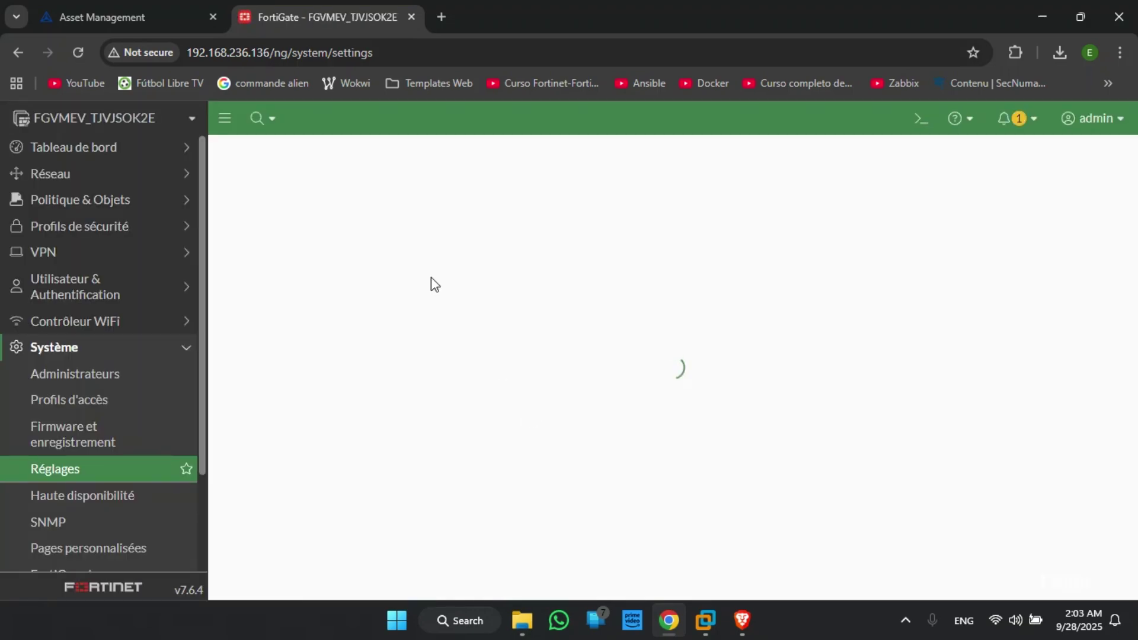
Step: Reopen the system settings and change the firewall's host name to Dakar
{"action": "left_click", "coordinate": [74, 471]}
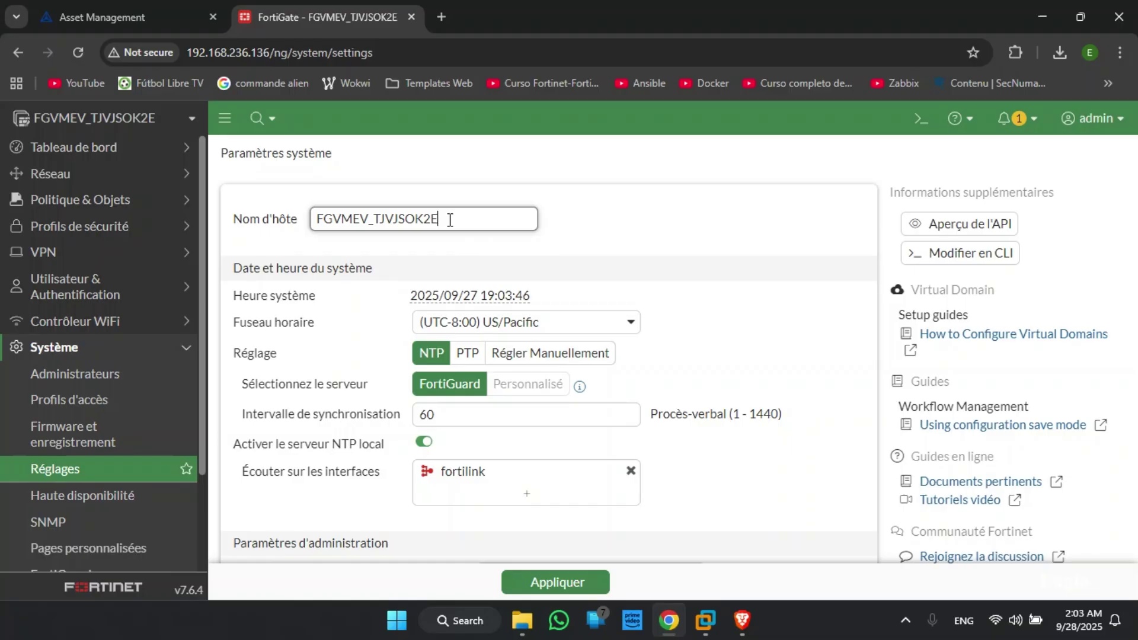
{"action": "left_click_drag", "start_coordinate": [450, 220], "coordinate": [313, 217]}
{"action": "key", "text": "BackSpace"}
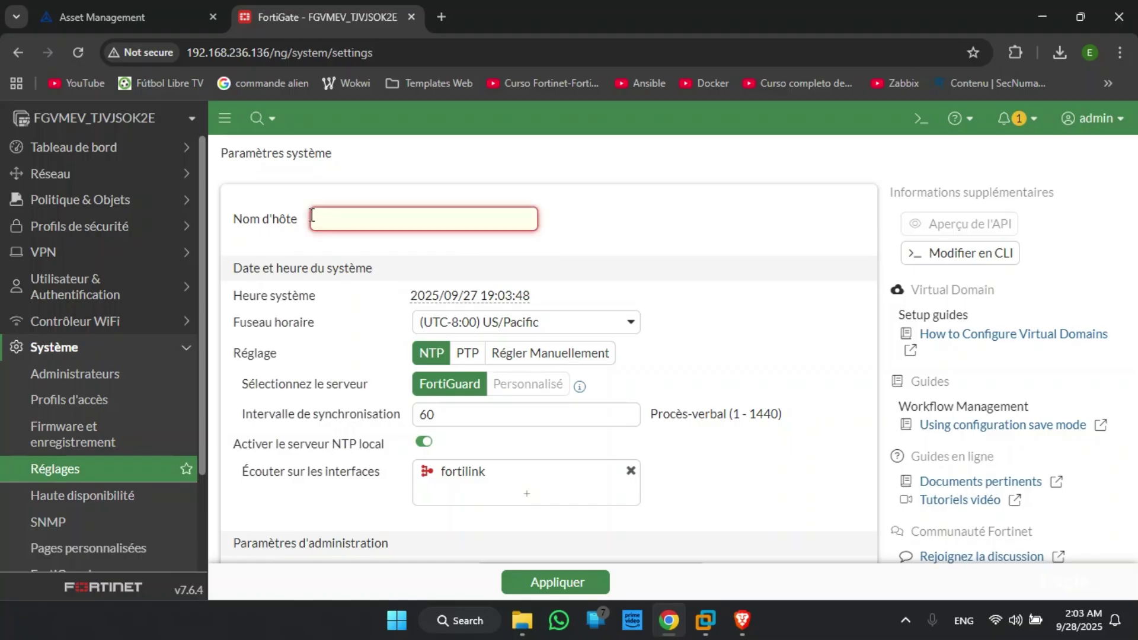
{"action": "type", "text": "Dakar"}
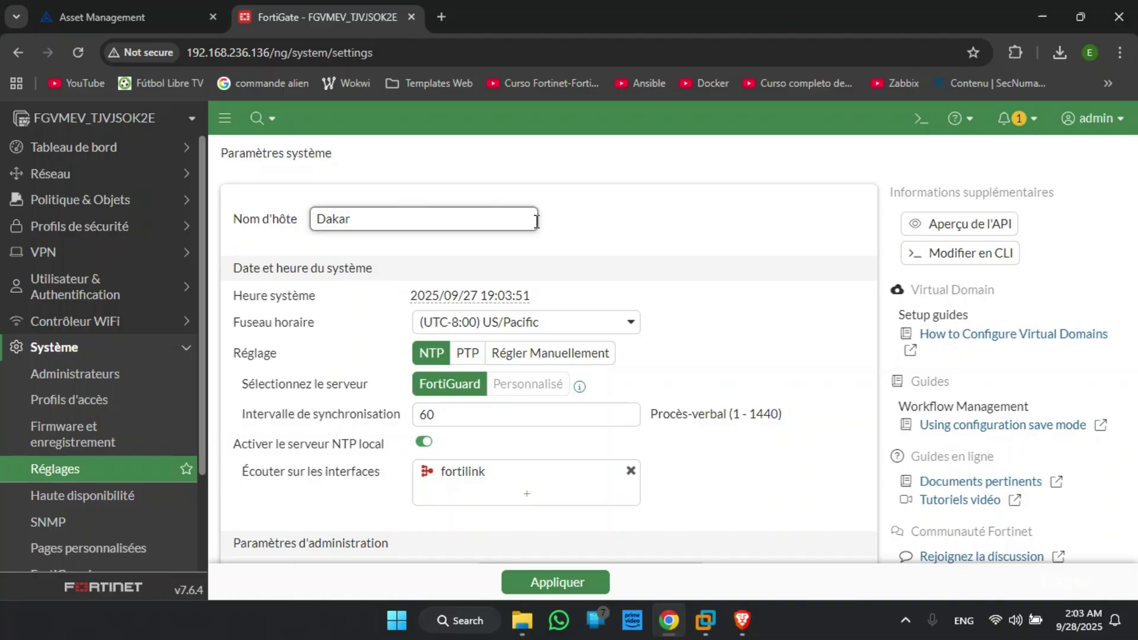
{"action": "left_click", "coordinate": [572, 232]}
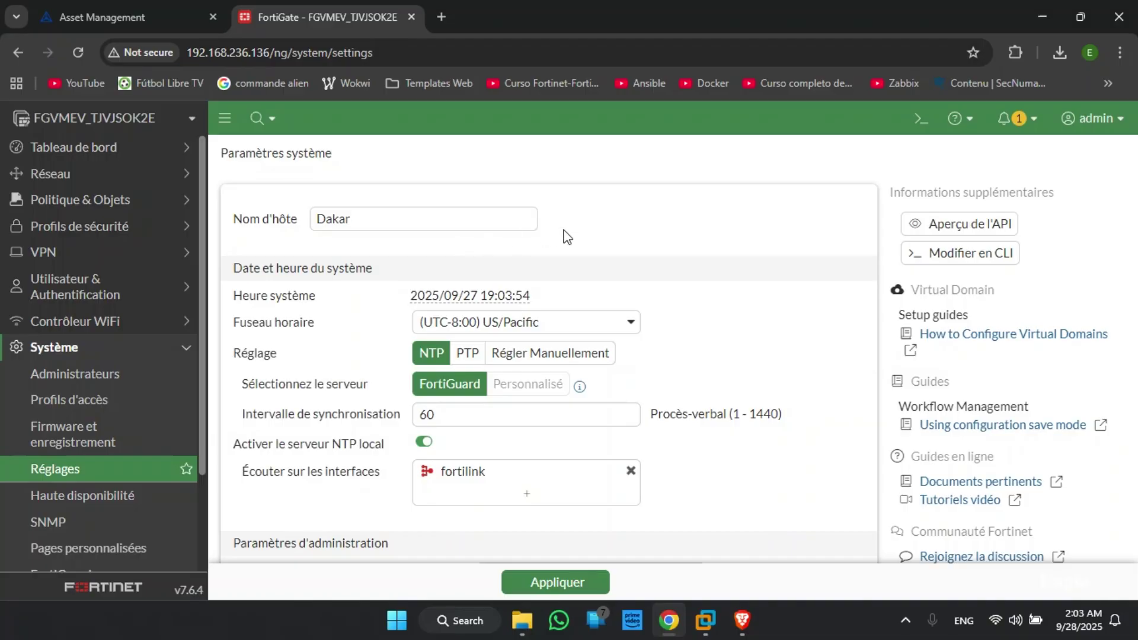
Step: Find Dakar among the time zones and set the system time zone to (UTC+0:00) Africa/Dakar
{"action": "left_click_drag", "start_coordinate": [382, 266], "coordinate": [232, 268]}
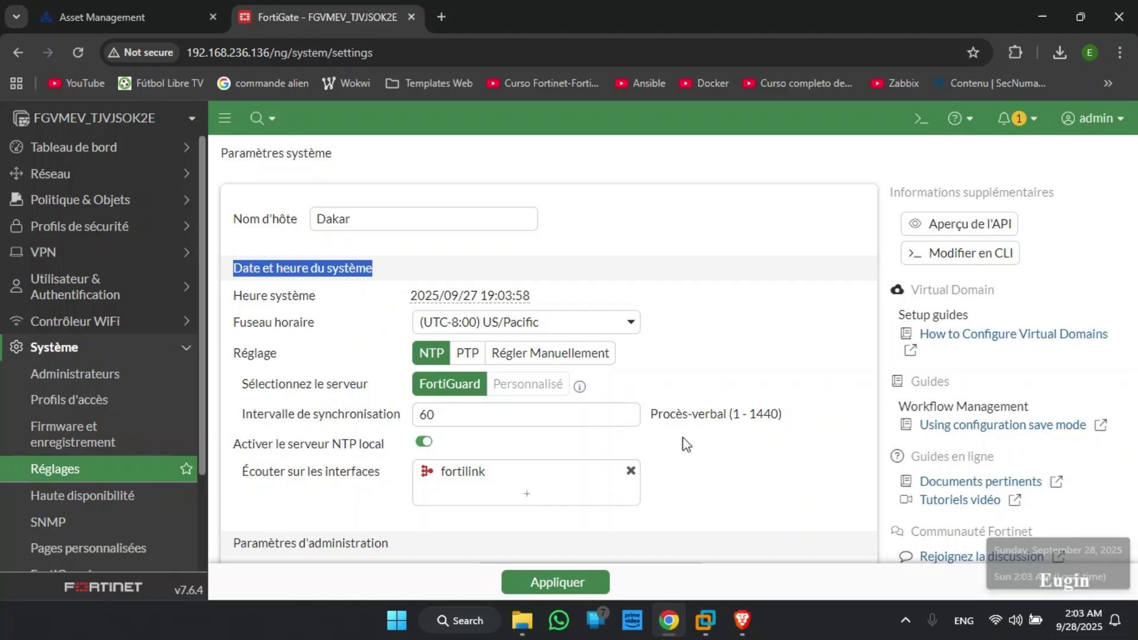
{"action": "left_click", "coordinate": [561, 301]}
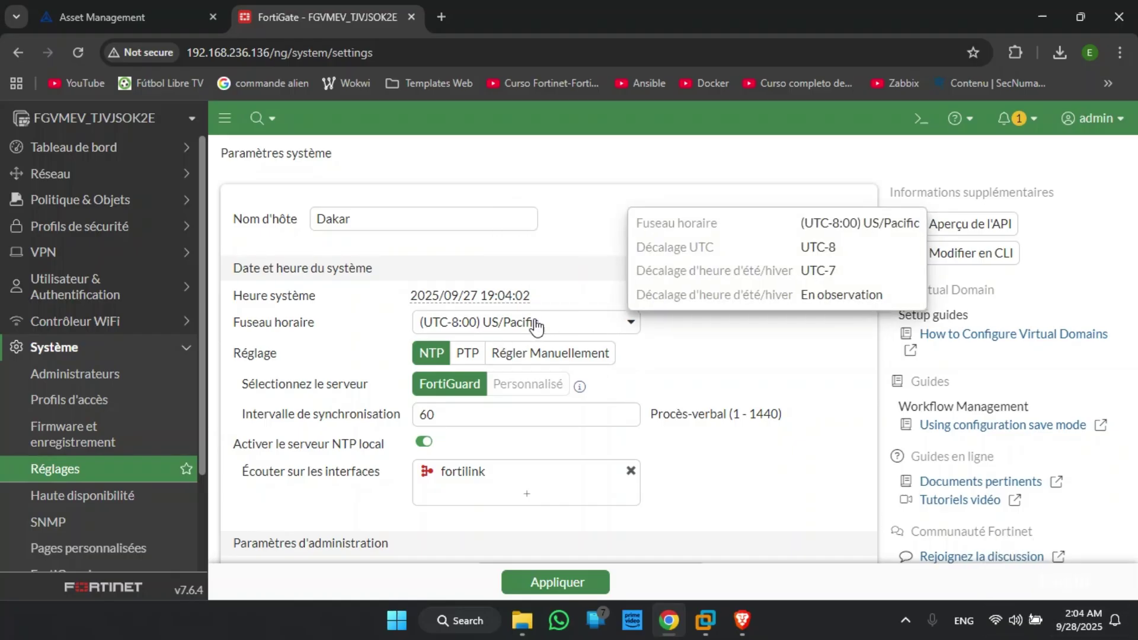
{"action": "left_click", "coordinate": [569, 323]}
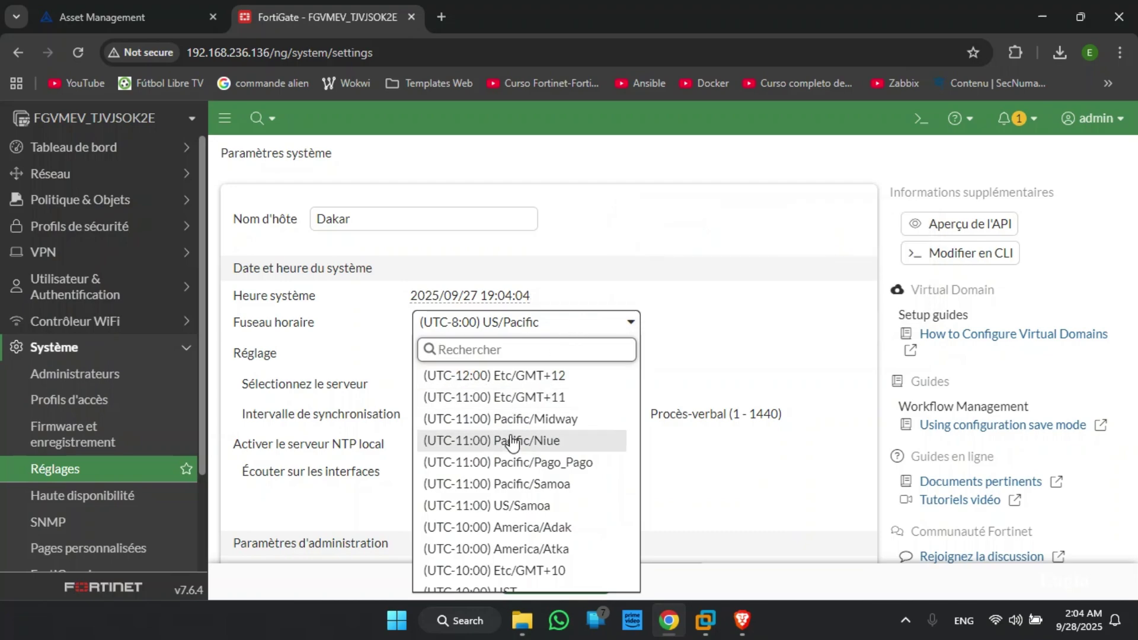
{"action": "scroll", "coordinate": [511, 442], "scroll_direction": "down", "scroll_amount": 4}
{"action": "scroll", "coordinate": [511, 442], "scroll_direction": "down", "scroll_amount": 5}
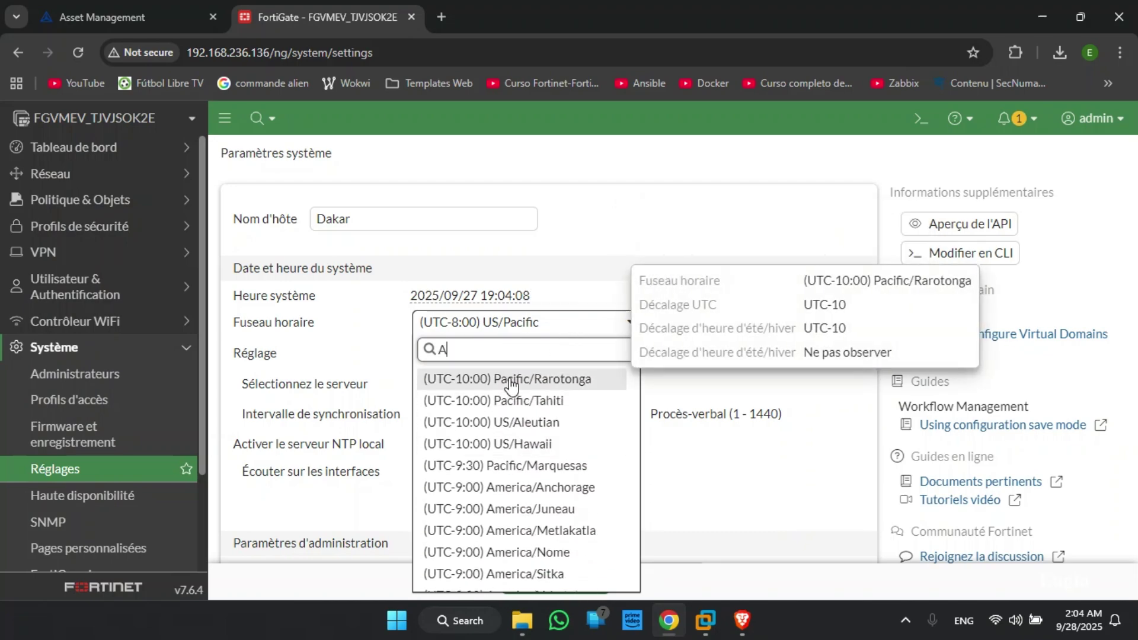
{"action": "type", "text": "Dakar"}
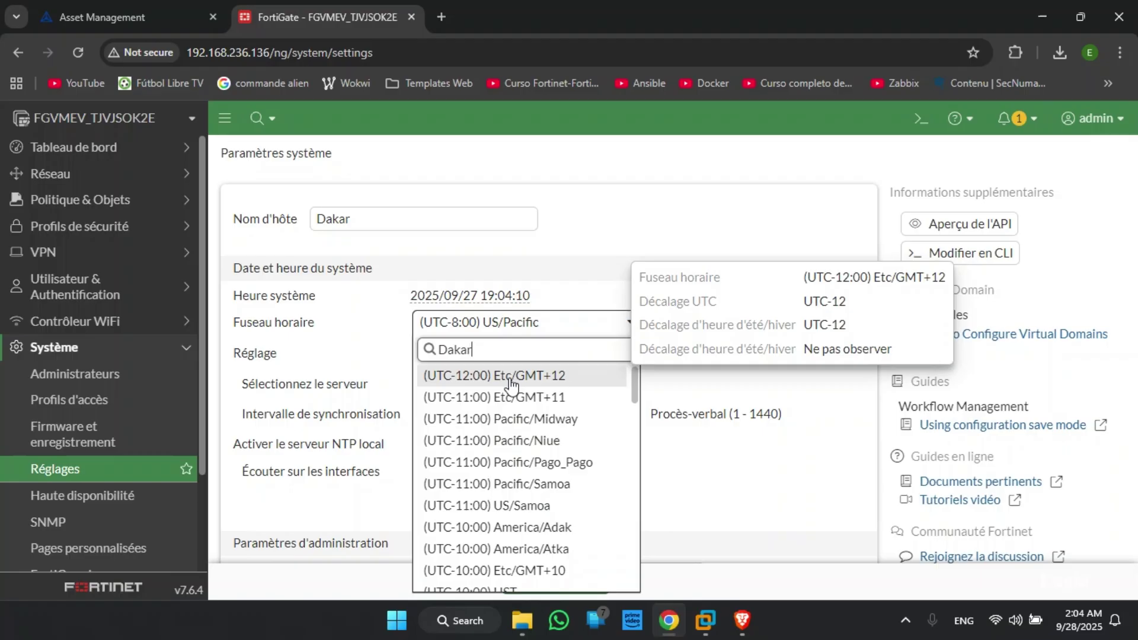
{"action": "left_click", "coordinate": [510, 381]}
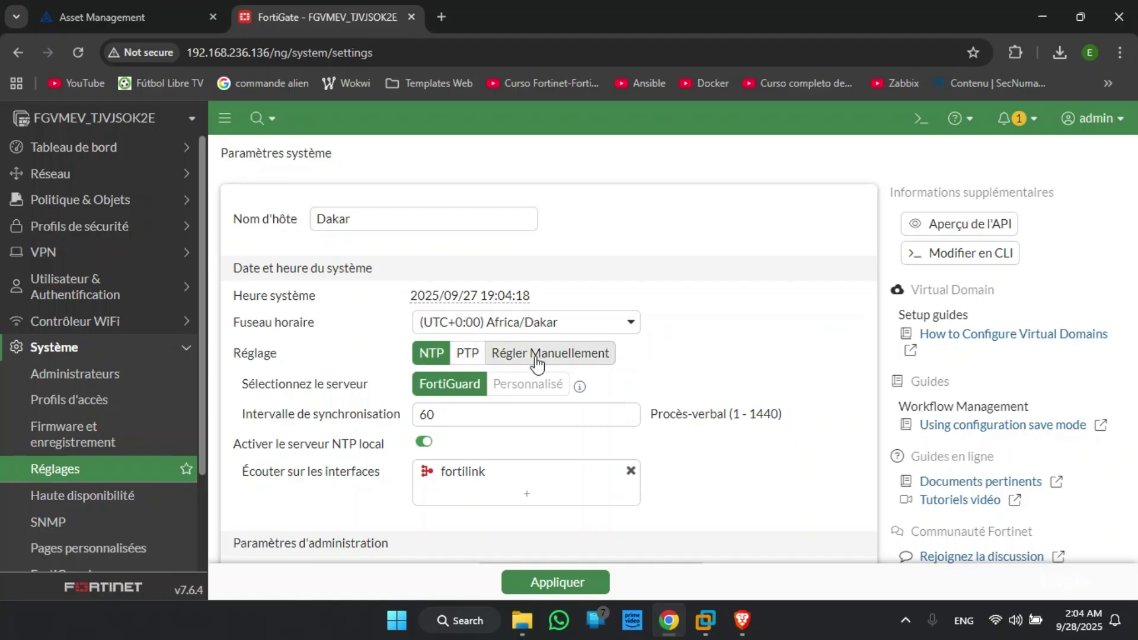
Step: Review the NTP synchronization interval and the administration ports for HTTP, HTTPS, SSH and Telnet
{"action": "scroll", "coordinate": [602, 372], "scroll_direction": "down", "scroll_amount": 2}
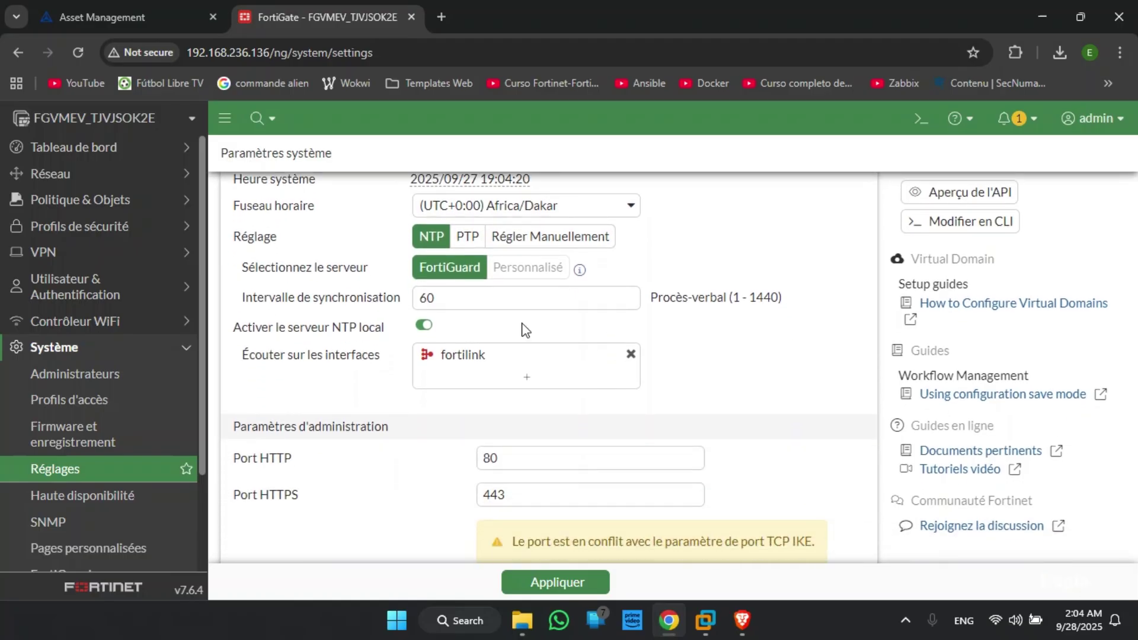
{"action": "left_click_drag", "start_coordinate": [457, 302], "coordinate": [416, 302]}
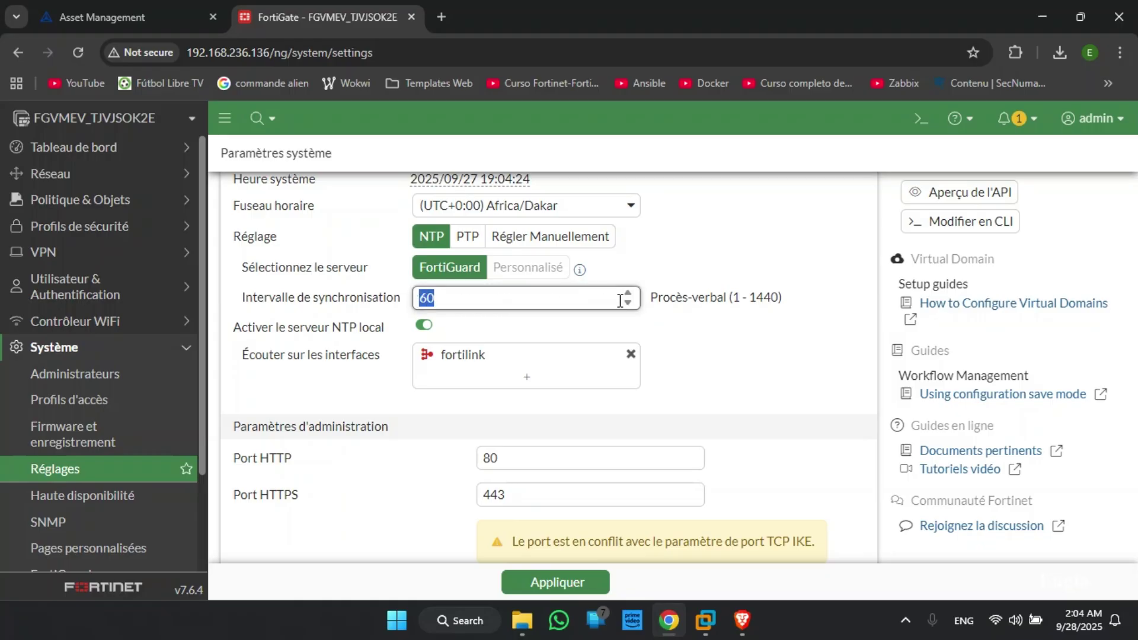
{"action": "scroll", "coordinate": [620, 409], "scroll_direction": "down", "scroll_amount": 1}
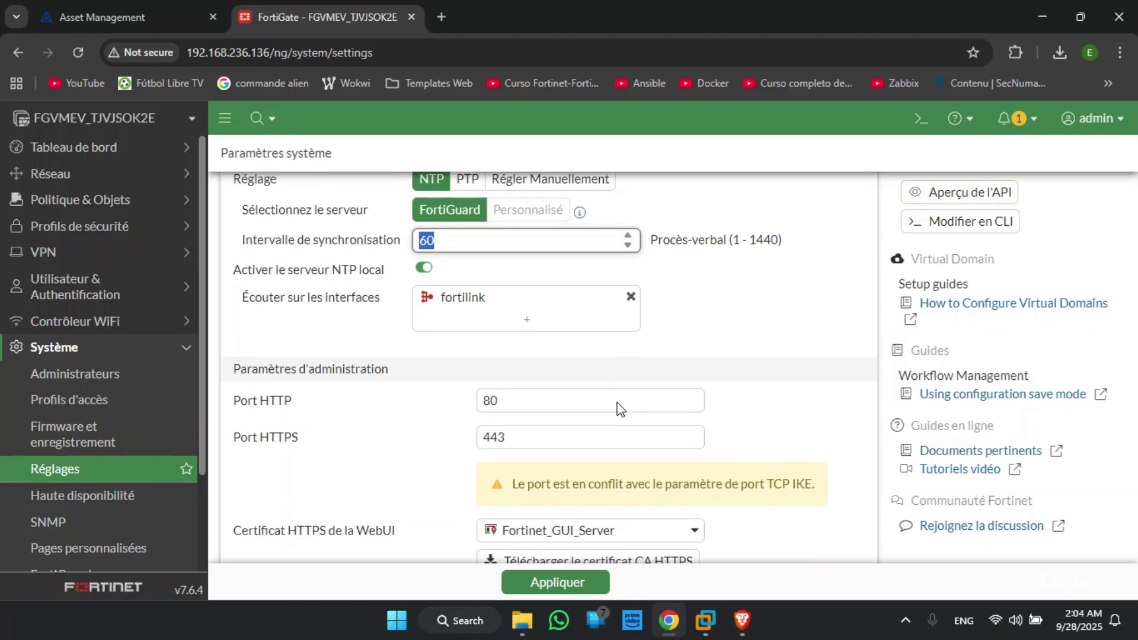
{"action": "scroll", "coordinate": [620, 409], "scroll_direction": "down", "scroll_amount": 1}
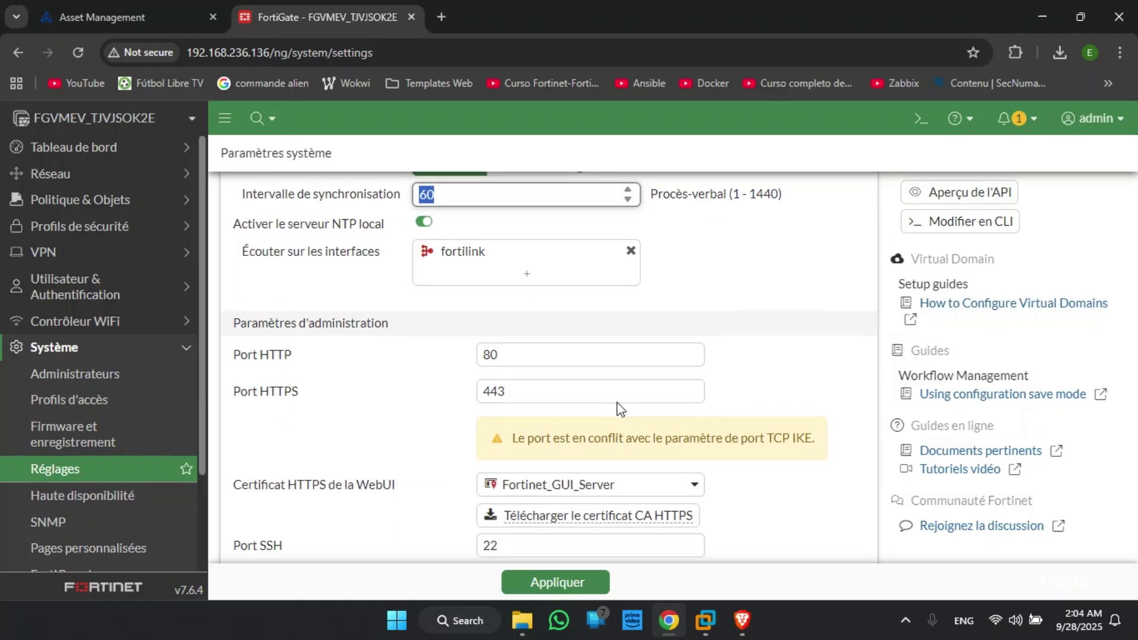
{"action": "left_click_drag", "start_coordinate": [508, 358], "coordinate": [480, 355]}
{"action": "left_click", "coordinate": [515, 357]}
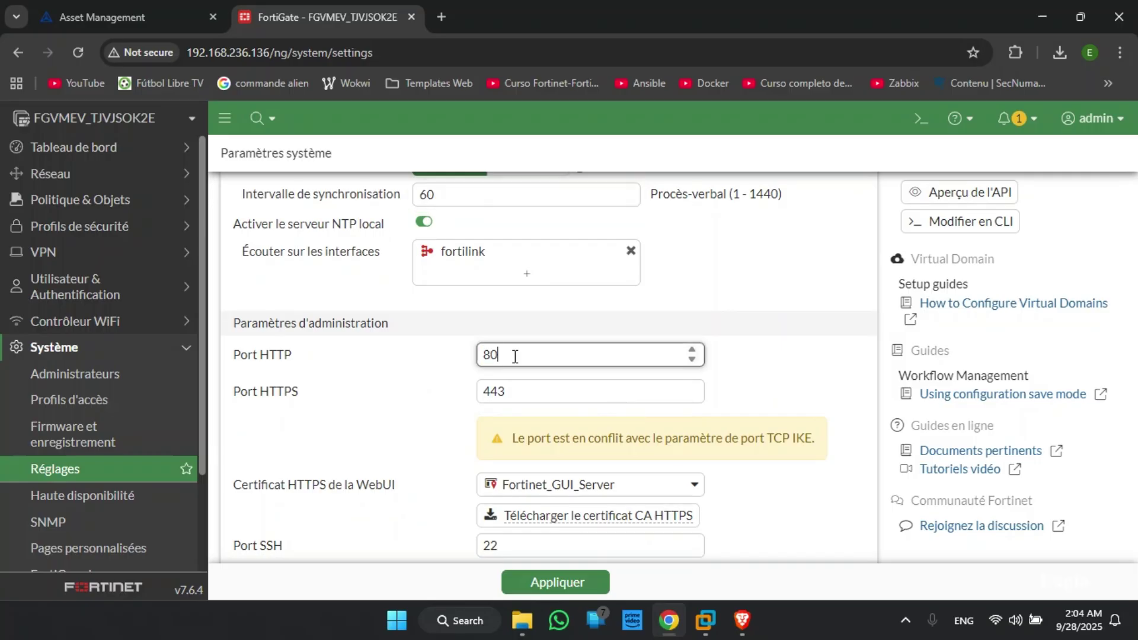
{"action": "left_click_drag", "start_coordinate": [510, 393], "coordinate": [473, 393]}
{"action": "scroll", "coordinate": [547, 412], "scroll_direction": "down", "scroll_amount": 3}
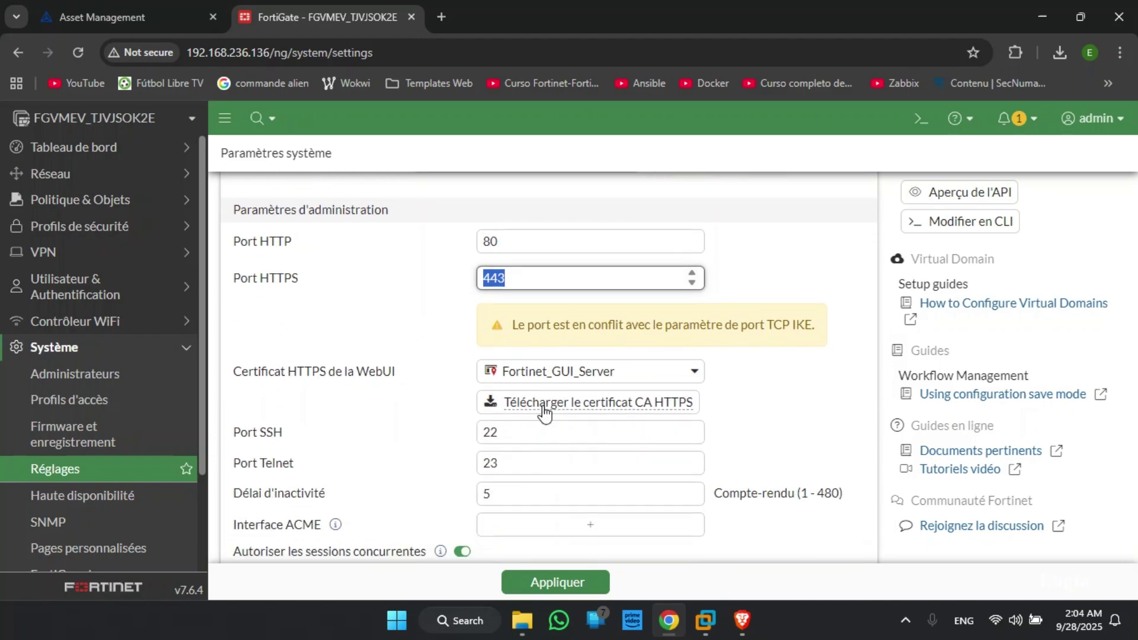
{"action": "scroll", "coordinate": [599, 371], "scroll_direction": "down", "scroll_amount": 1}
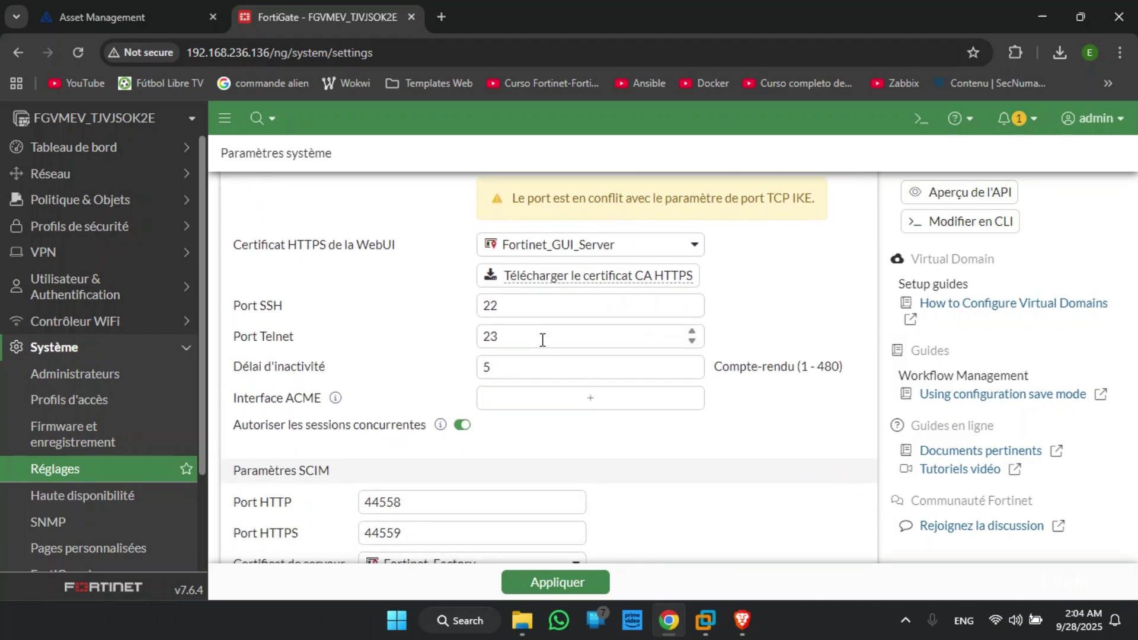
{"action": "left_click_drag", "start_coordinate": [513, 306], "coordinate": [480, 307]}
{"action": "left_click", "coordinate": [498, 306]}
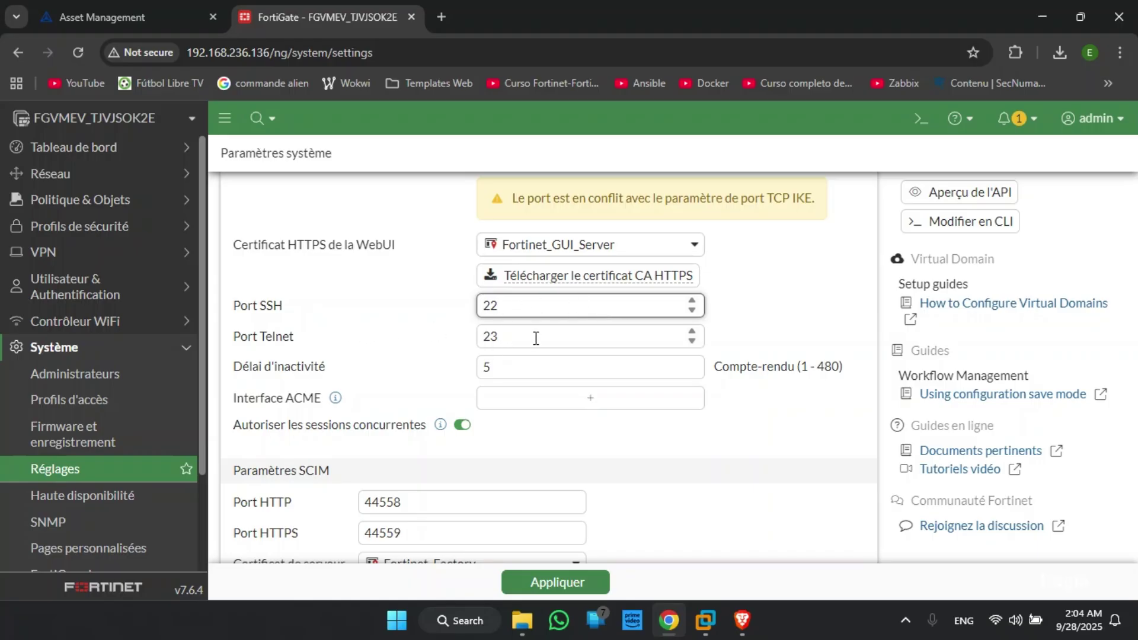
{"action": "left_click_drag", "start_coordinate": [520, 338], "coordinate": [485, 341]}
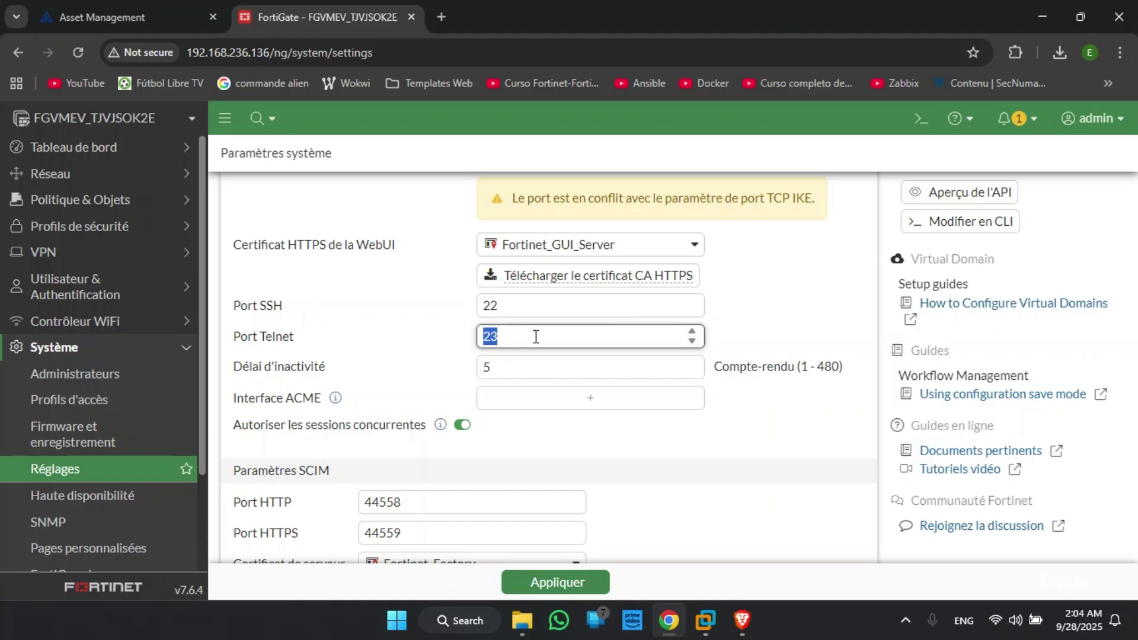
{"action": "left_click", "coordinate": [536, 336]}
Step: Set the administration idle timeout to 15 minutes
{"action": "left_click", "coordinate": [507, 371]}
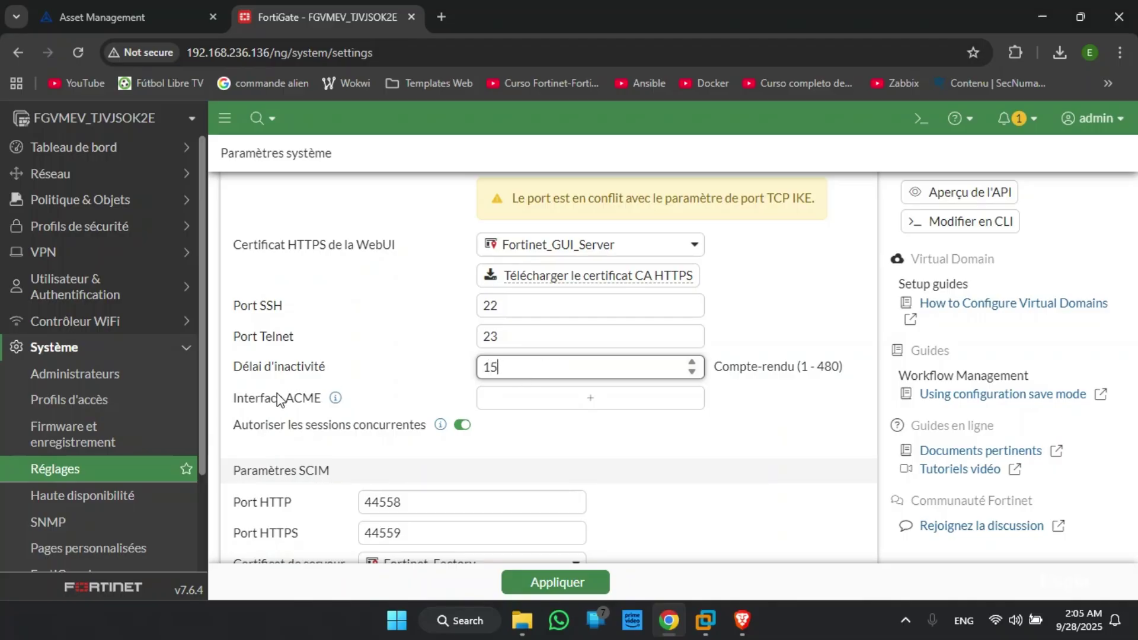
Step: Try the Neutrino theme in the view settings, and switch the interface theme to Marin
{"action": "scroll", "coordinate": [541, 417], "scroll_direction": "down", "scroll_amount": 2}
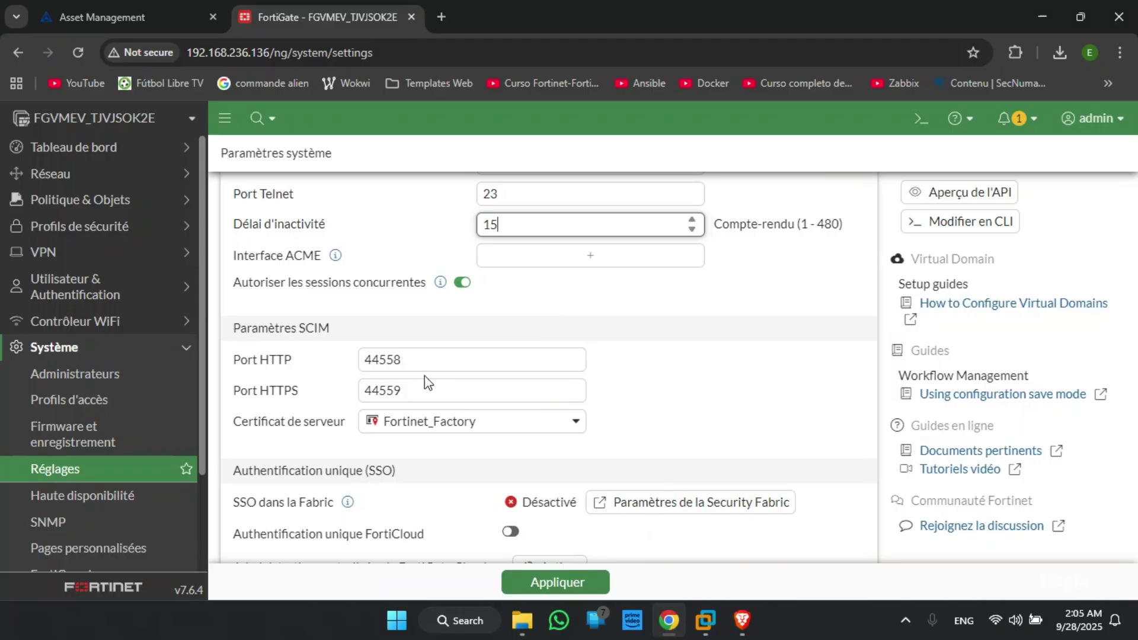
{"action": "scroll", "coordinate": [474, 413], "scroll_direction": "down", "scroll_amount": 3}
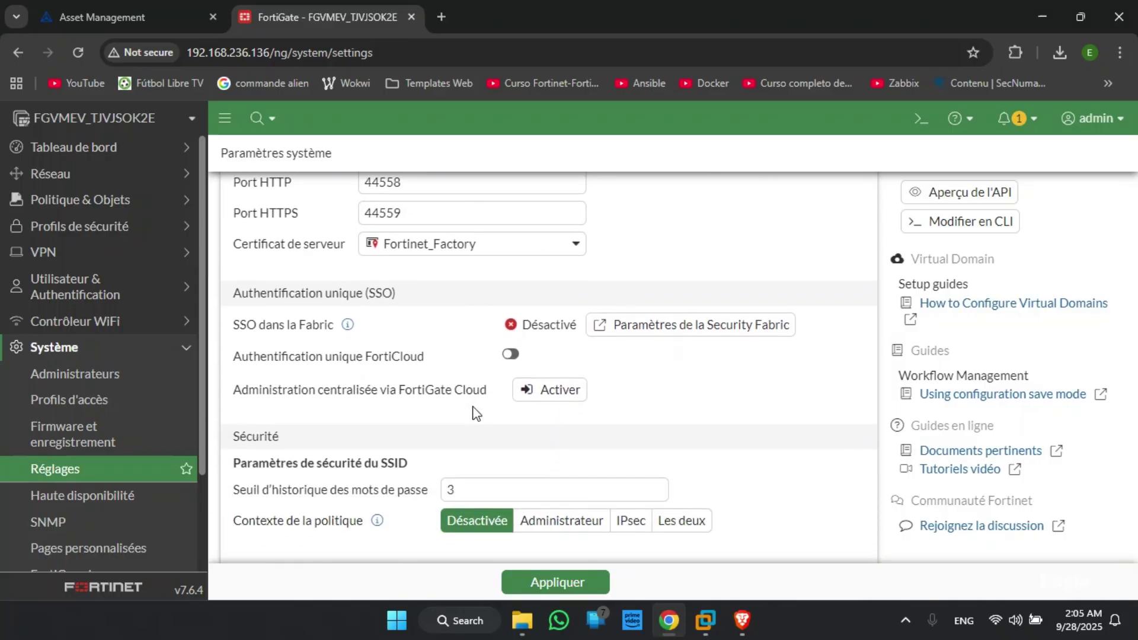
{"action": "scroll", "coordinate": [474, 414], "scroll_direction": "down", "scroll_amount": 5}
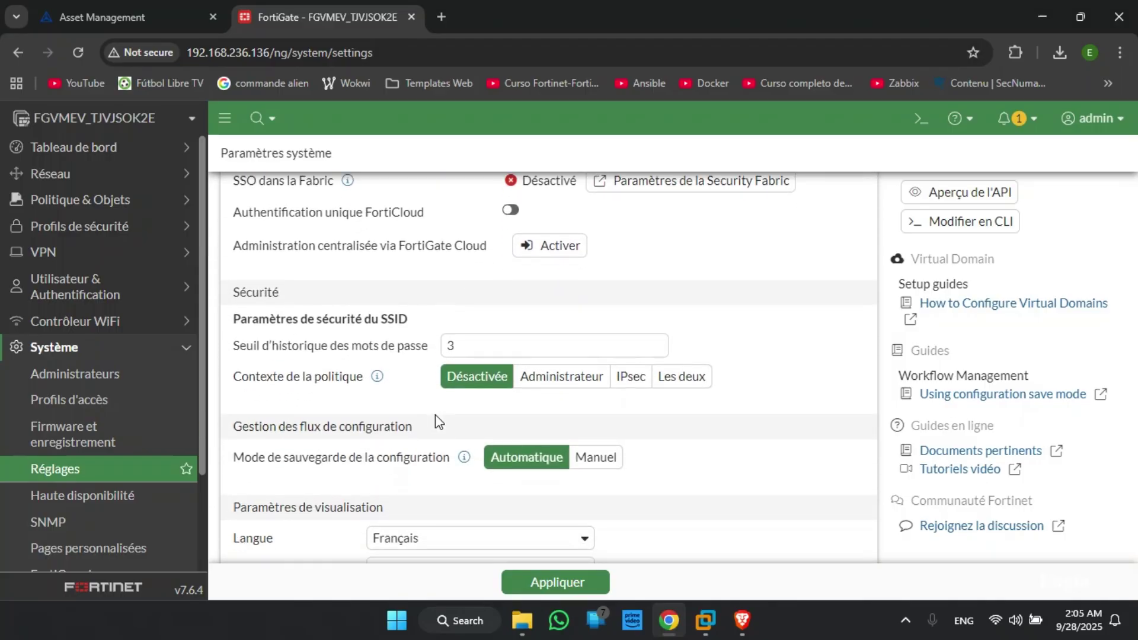
{"action": "scroll", "coordinate": [435, 414], "scroll_direction": "down", "scroll_amount": 1}
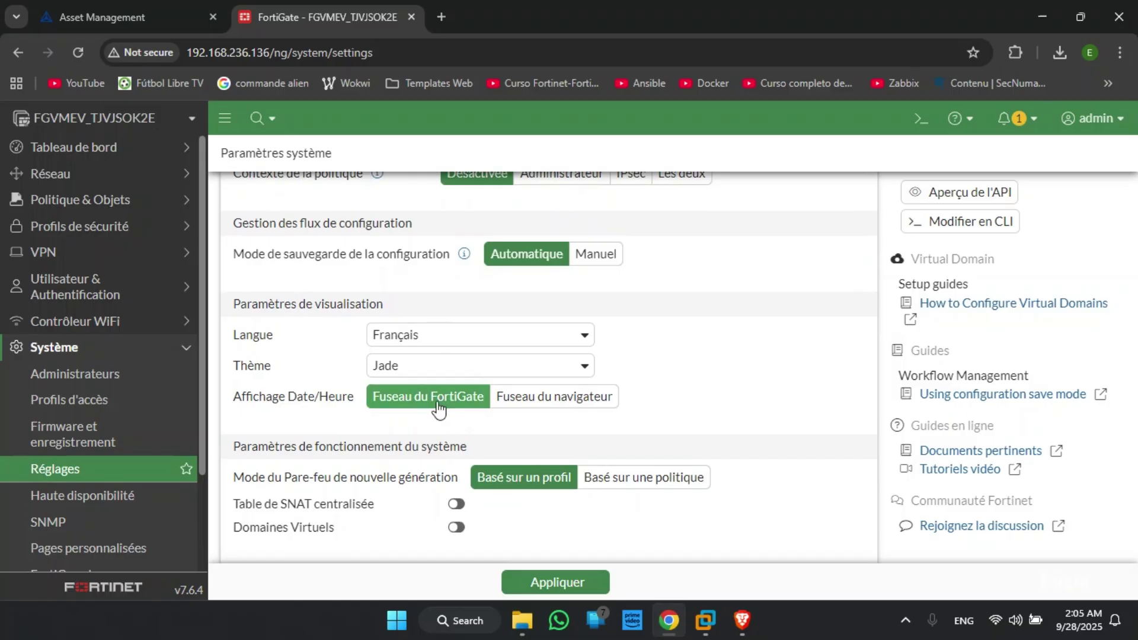
{"action": "scroll", "coordinate": [439, 410], "scroll_direction": "down", "scroll_amount": 1}
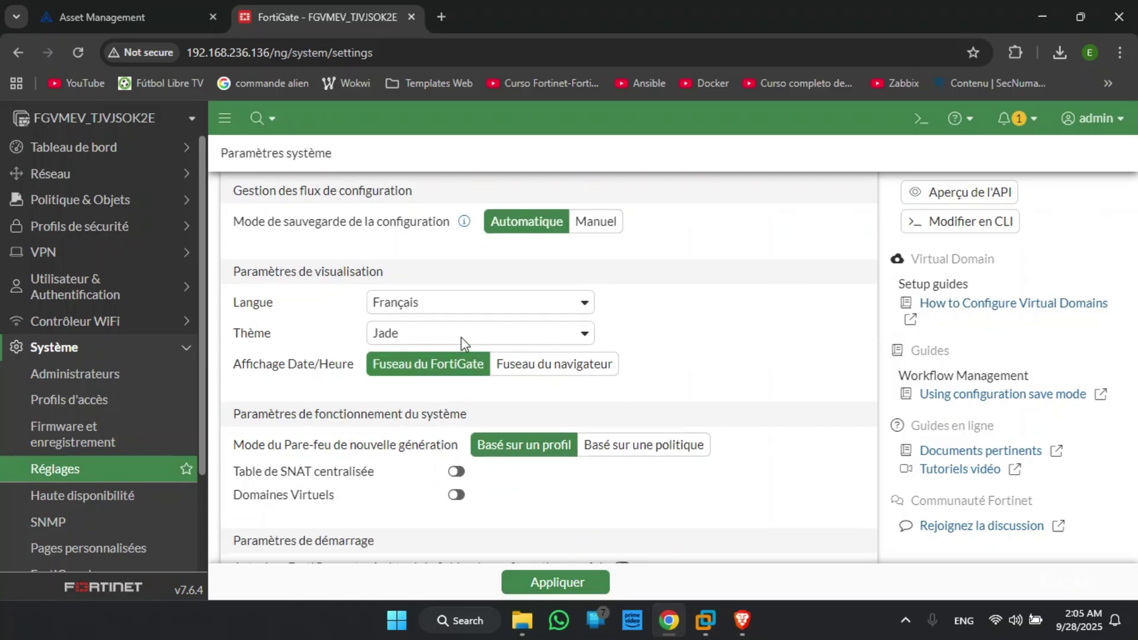
{"action": "left_click", "coordinate": [495, 342]}
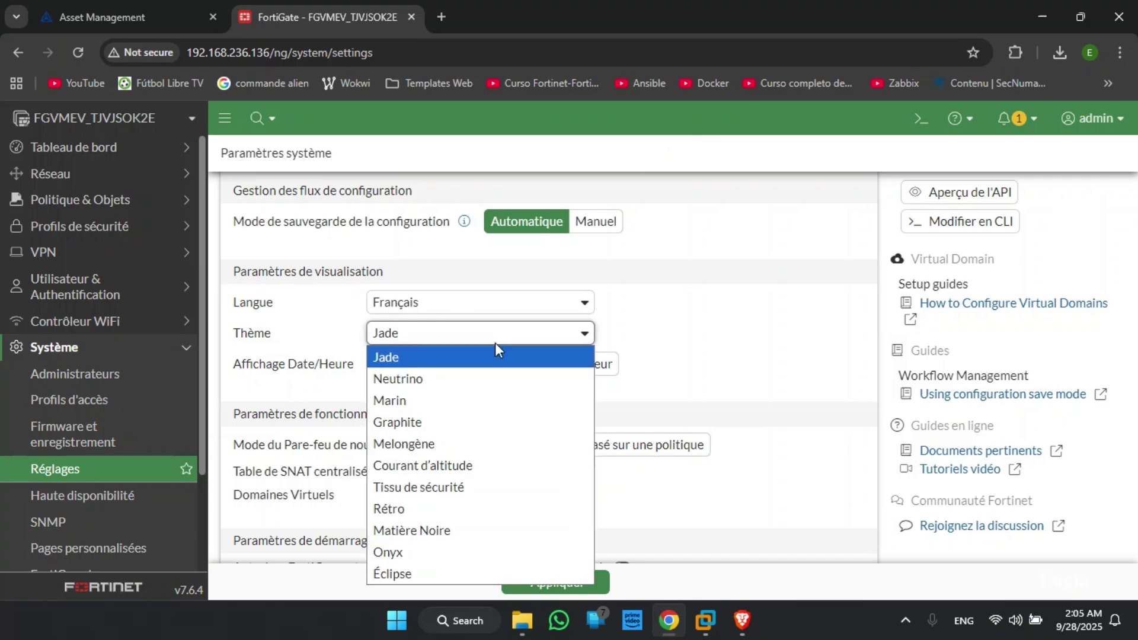
{"action": "left_click", "coordinate": [426, 380]}
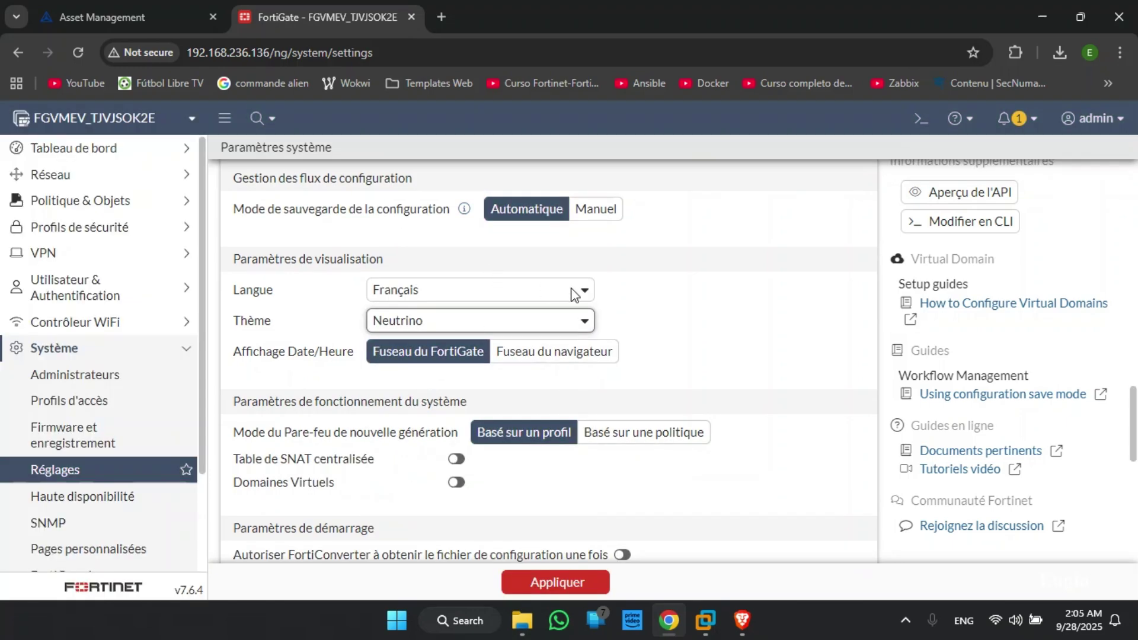
{"action": "left_click", "coordinate": [584, 321]}
{"action": "left_click", "coordinate": [439, 384]}
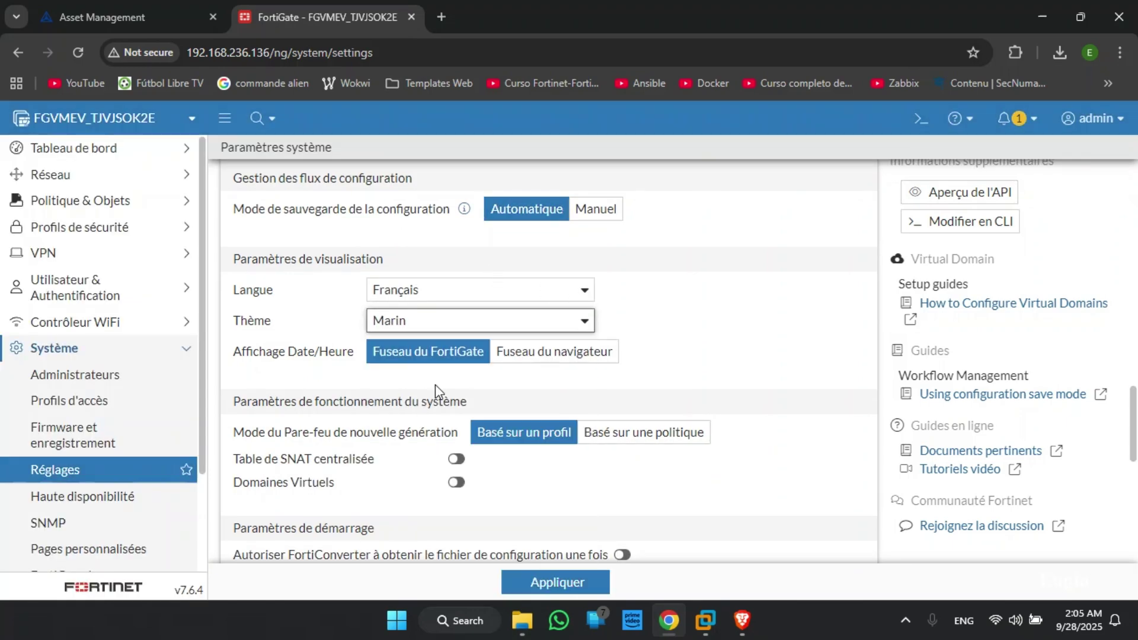
Step: Try the Graphite, Melongène, Courant d'altitude and Tissu de sécurité interface themes in turn
{"action": "left_click", "coordinate": [497, 322]}
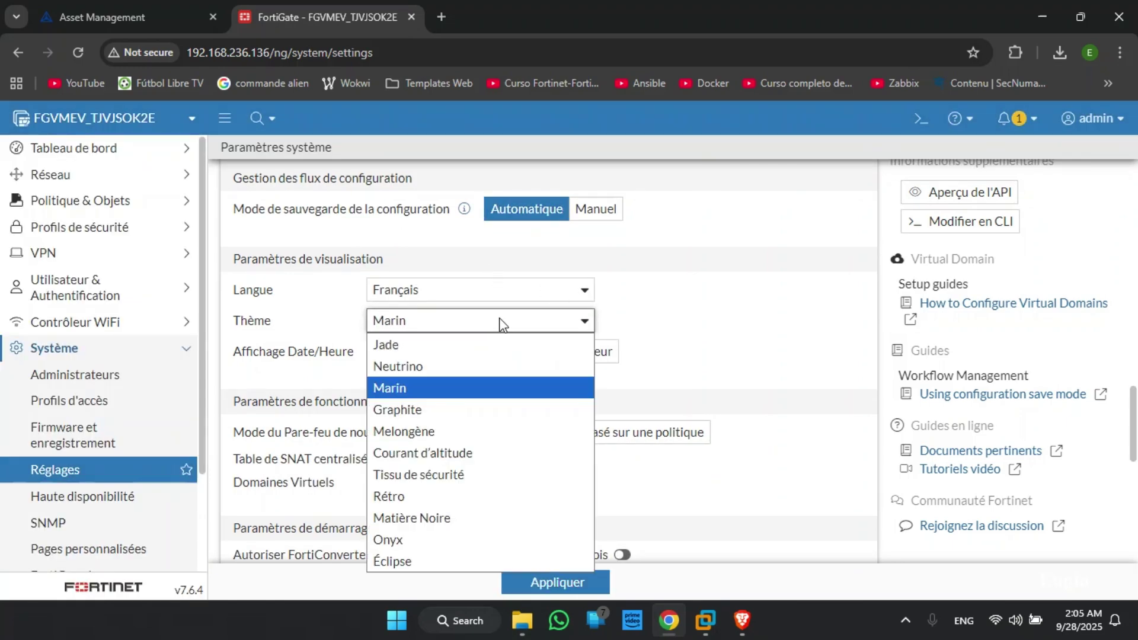
{"action": "left_click", "coordinate": [407, 411]}
{"action": "left_click", "coordinate": [460, 322]}
{"action": "left_click", "coordinate": [401, 432]}
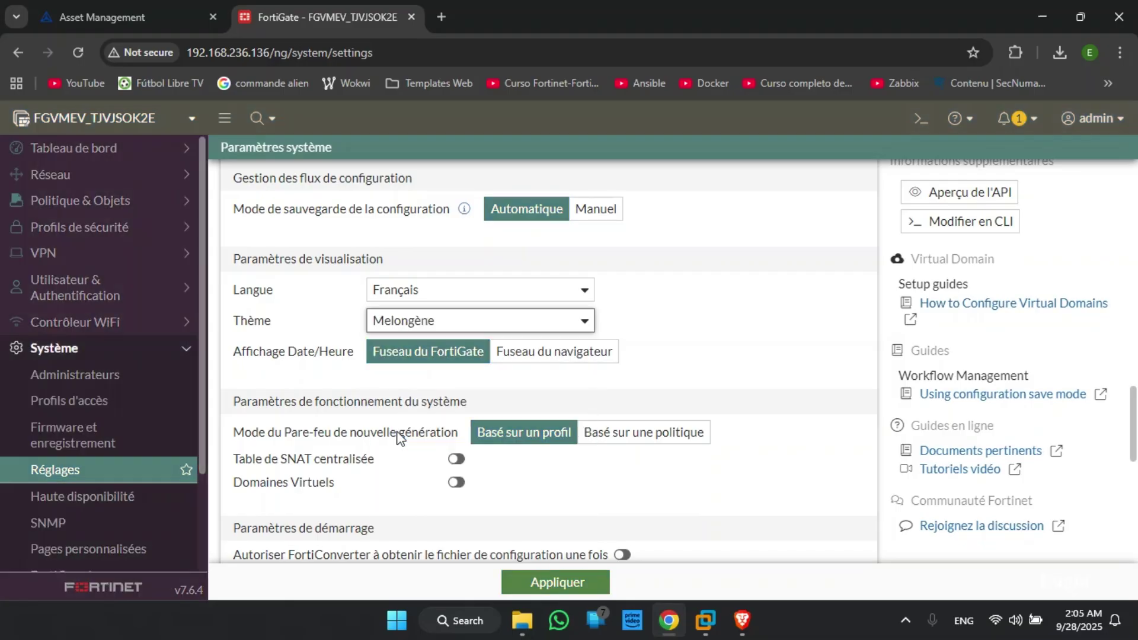
{"action": "left_click", "coordinate": [462, 326]}
{"action": "left_click", "coordinate": [442, 453]}
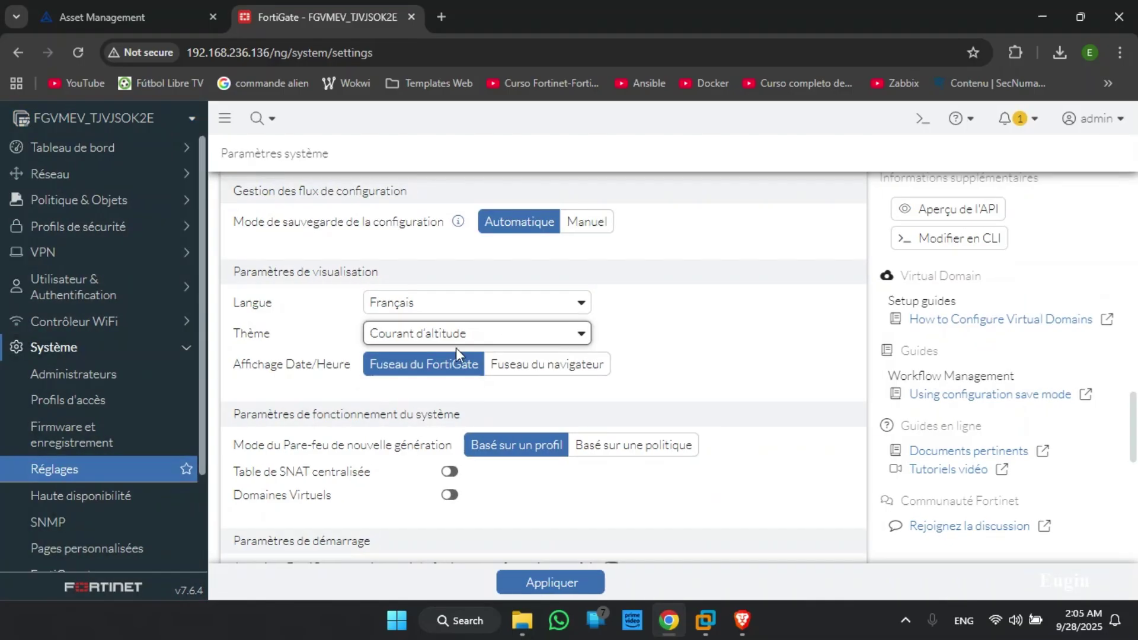
{"action": "left_click", "coordinate": [475, 334]}
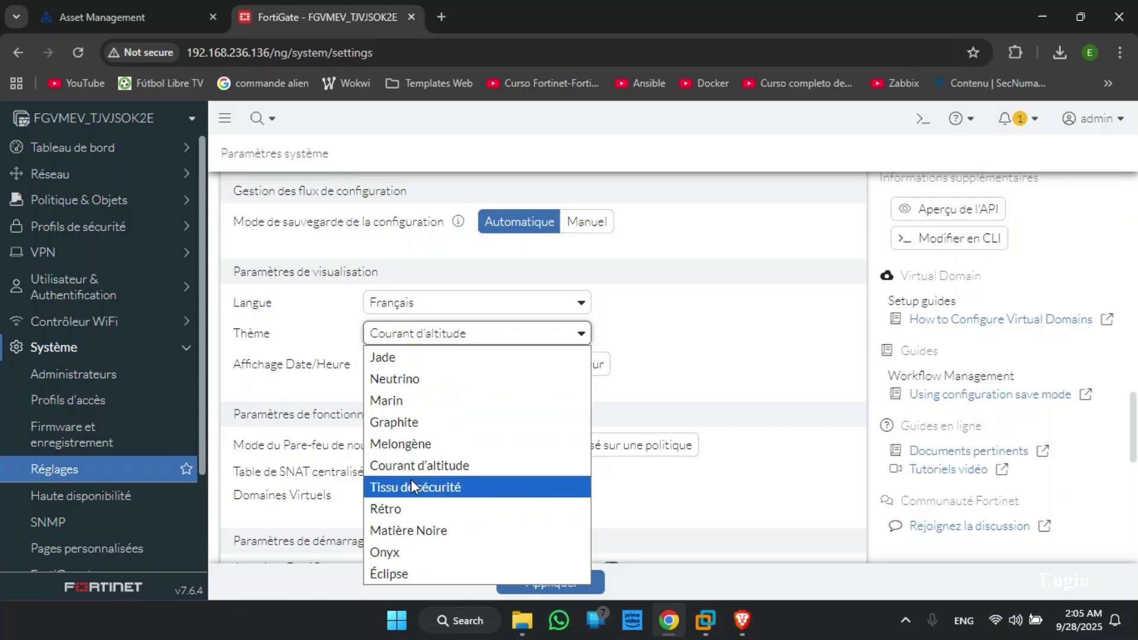
{"action": "left_click", "coordinate": [411, 487]}
Step: Try the Rétro, Matière Noire, Onyx and Éclipse interface themes in turn
{"action": "left_click", "coordinate": [463, 321]}
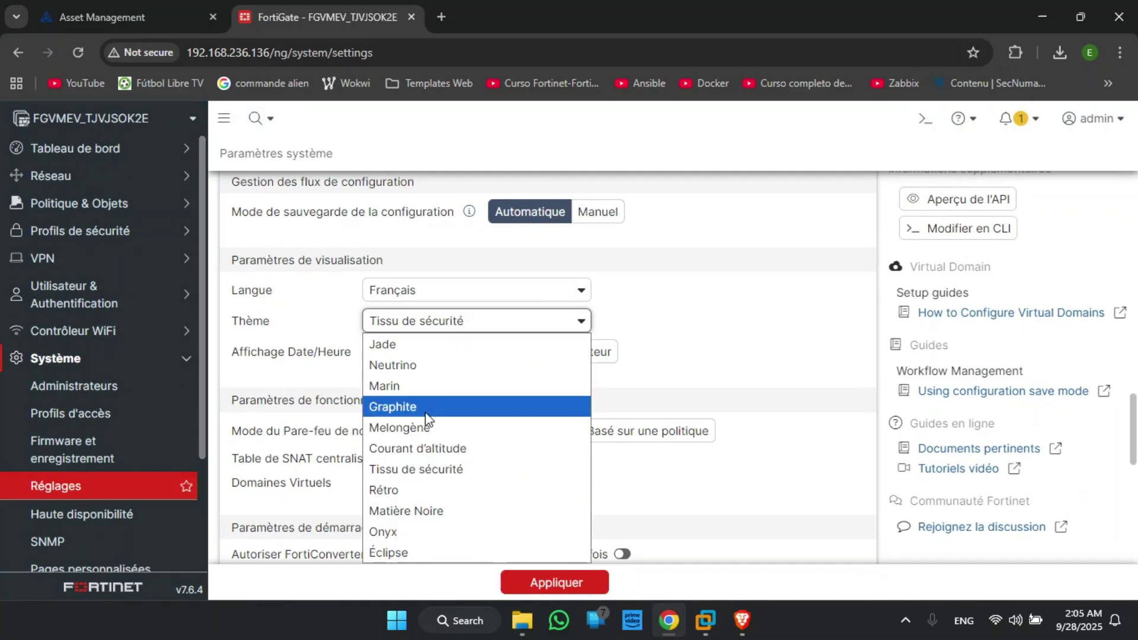
{"action": "left_click", "coordinate": [409, 488]}
{"action": "left_click", "coordinate": [460, 322]}
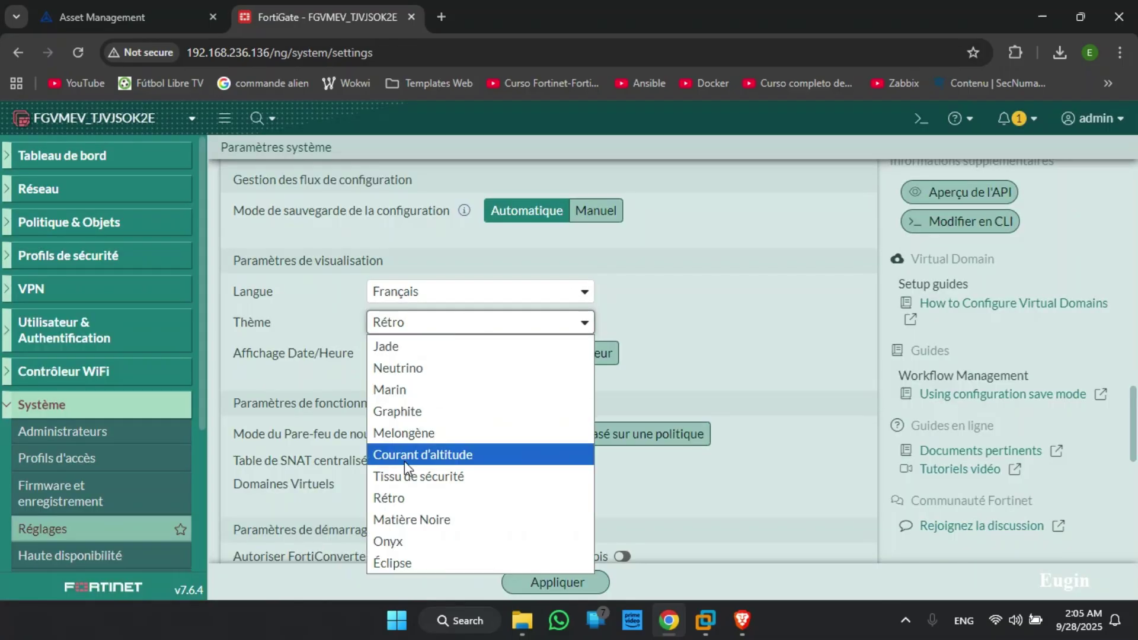
{"action": "left_click", "coordinate": [409, 520]}
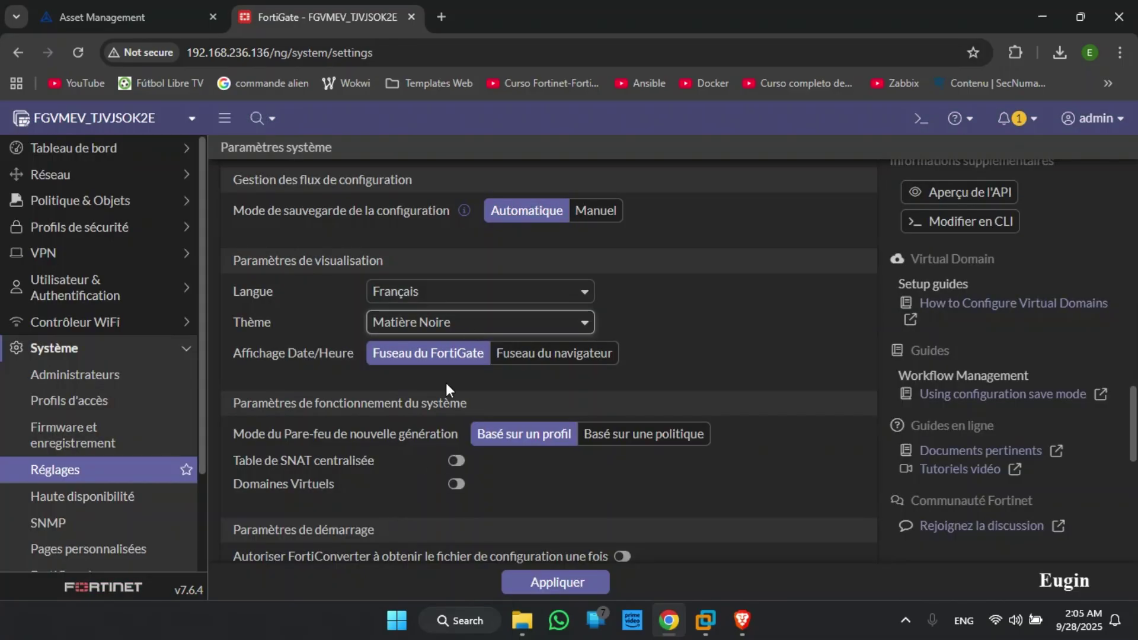
{"action": "left_click", "coordinate": [499, 326]}
{"action": "left_click", "coordinate": [411, 537]}
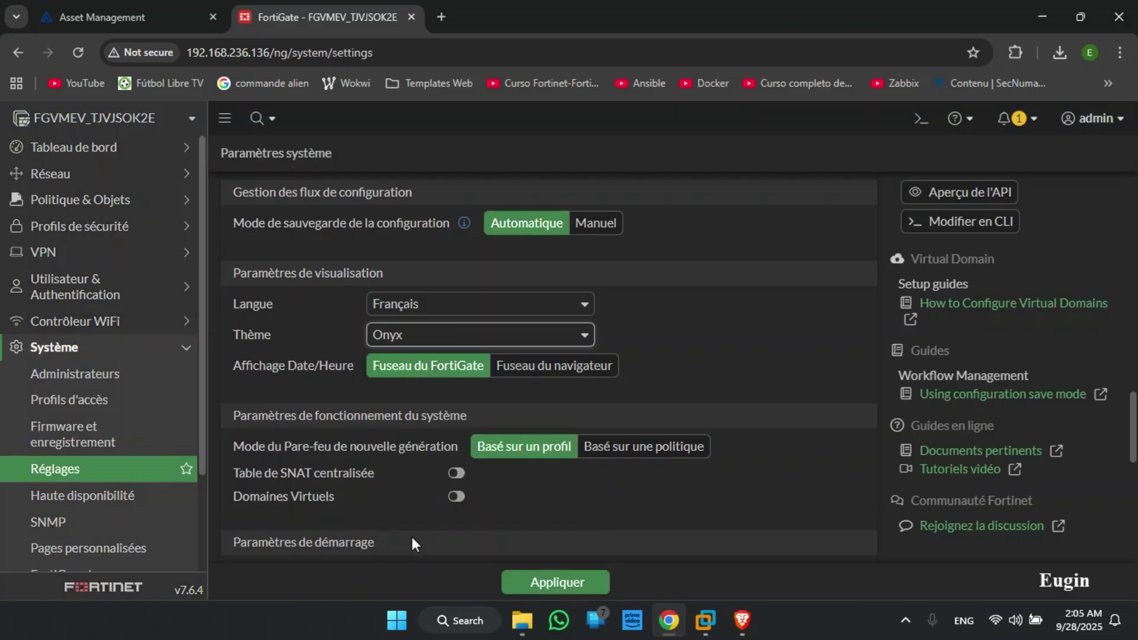
{"action": "left_click", "coordinate": [486, 332]}
{"action": "left_click", "coordinate": [408, 567]}
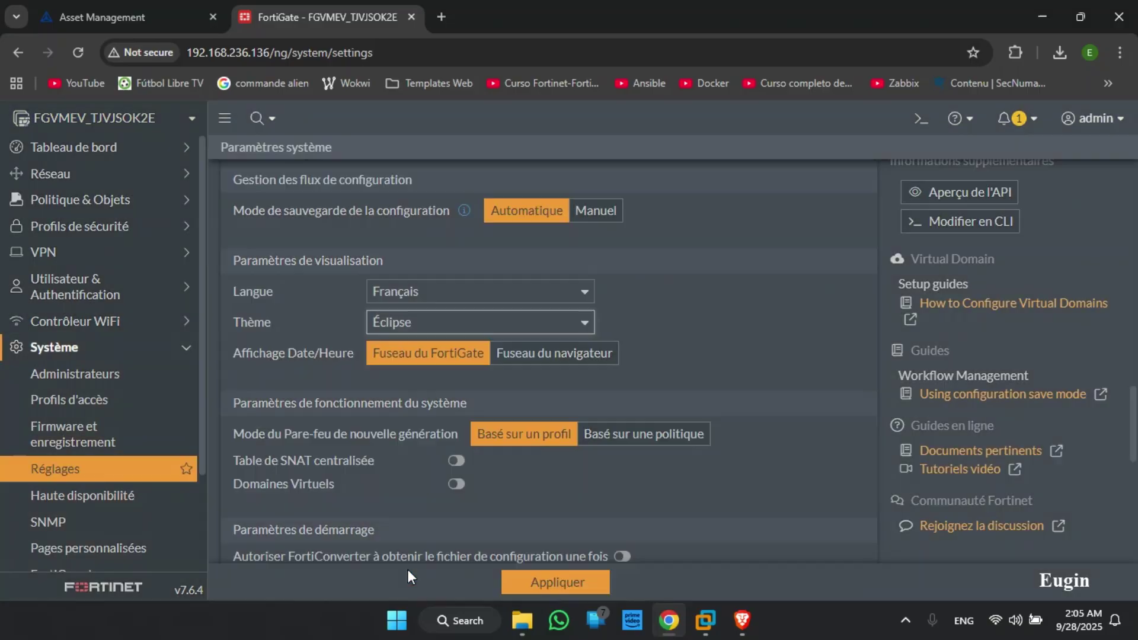
Step: Set the interface theme to Jade and apply the system settings, accepting the default mail server
{"action": "left_click", "coordinate": [538, 322]}
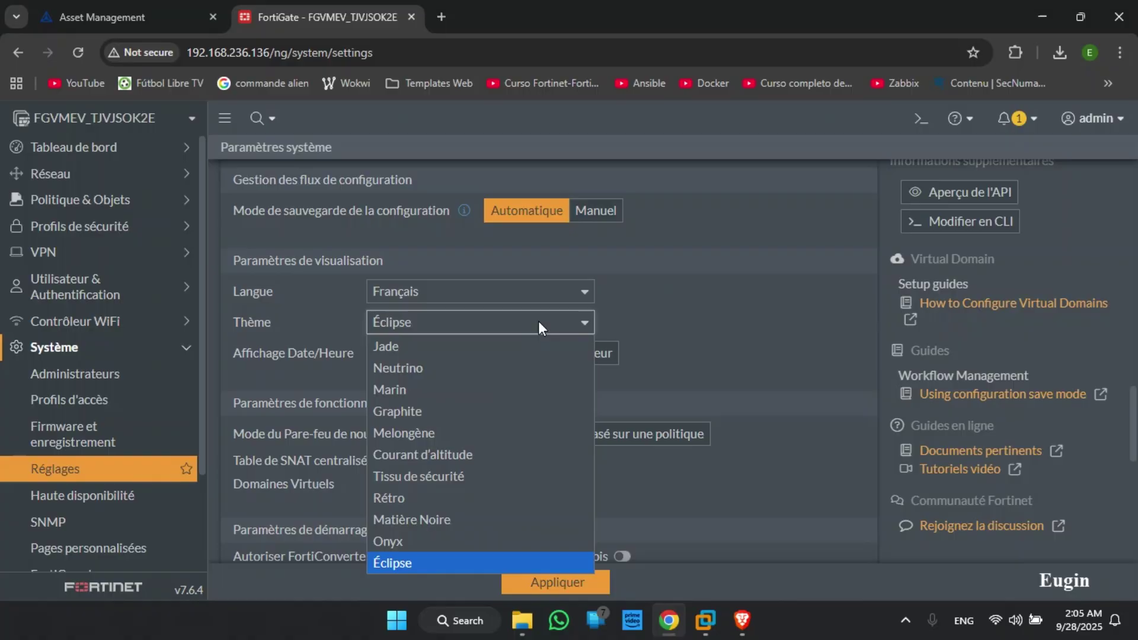
{"action": "left_click", "coordinate": [436, 343]}
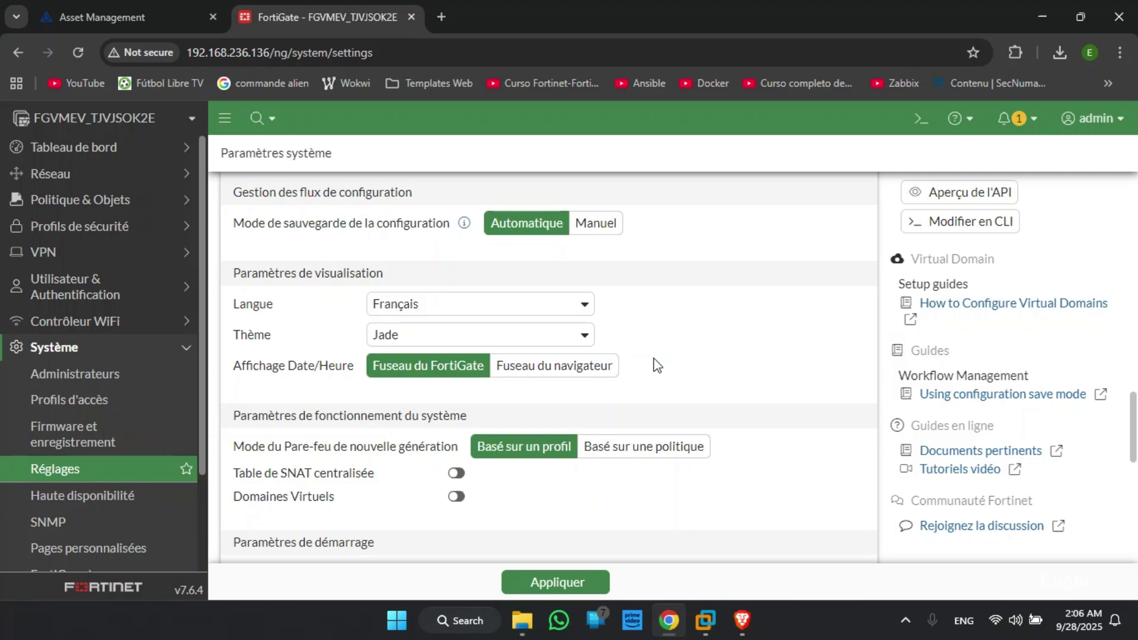
{"action": "scroll", "coordinate": [673, 369], "scroll_direction": "down", "scroll_amount": 2}
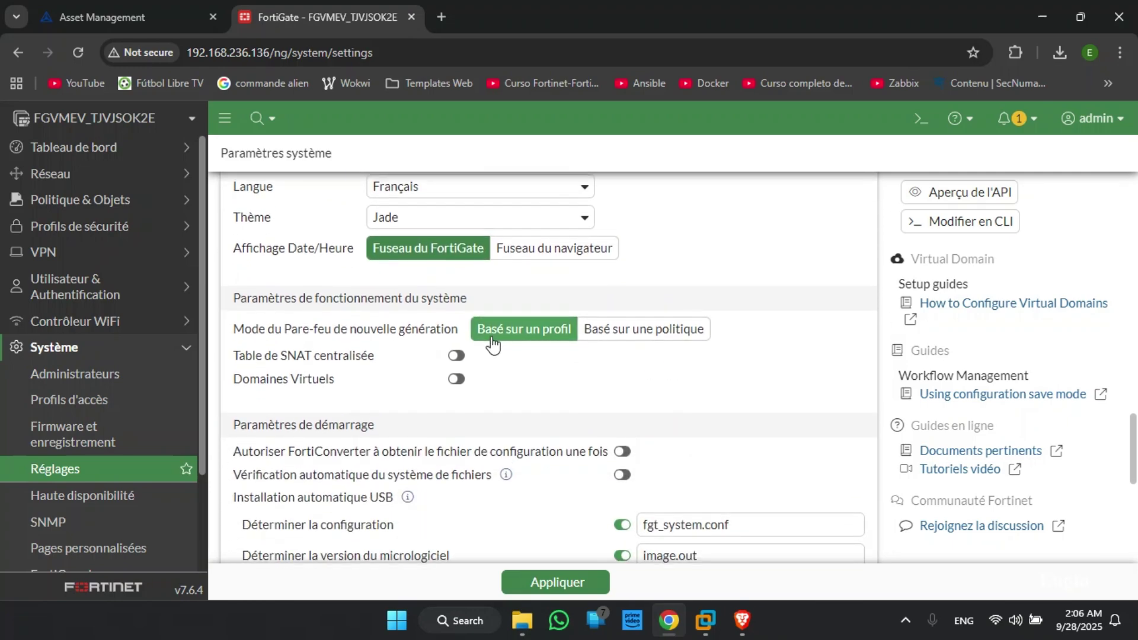
{"action": "scroll", "coordinate": [490, 339], "scroll_direction": "down", "scroll_amount": 5}
{"action": "scroll", "coordinate": [491, 339], "scroll_direction": "down", "scroll_amount": 2}
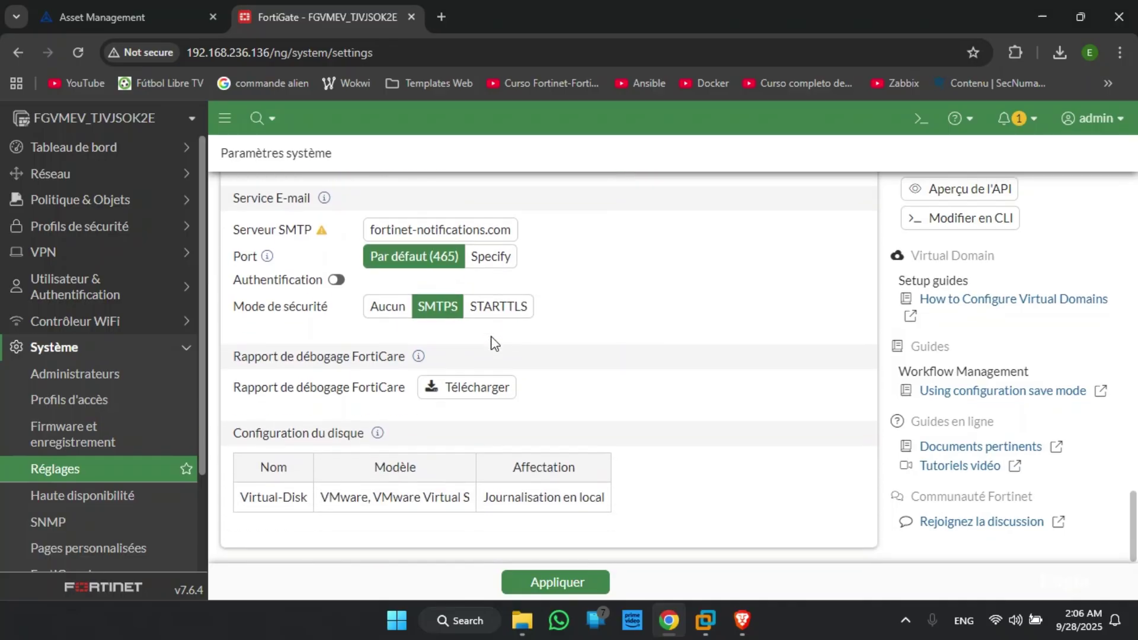
{"action": "scroll", "coordinate": [491, 339], "scroll_direction": "up", "scroll_amount": 1}
{"action": "scroll", "coordinate": [495, 344], "scroll_direction": "down", "scroll_amount": 1}
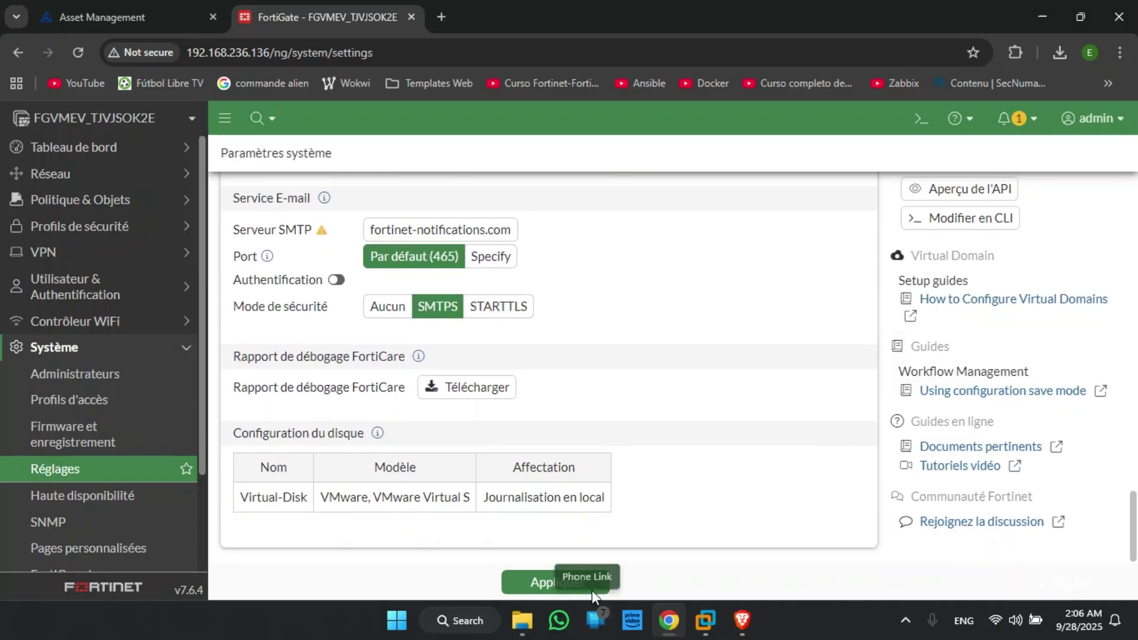
{"action": "left_click", "coordinate": [509, 584]}
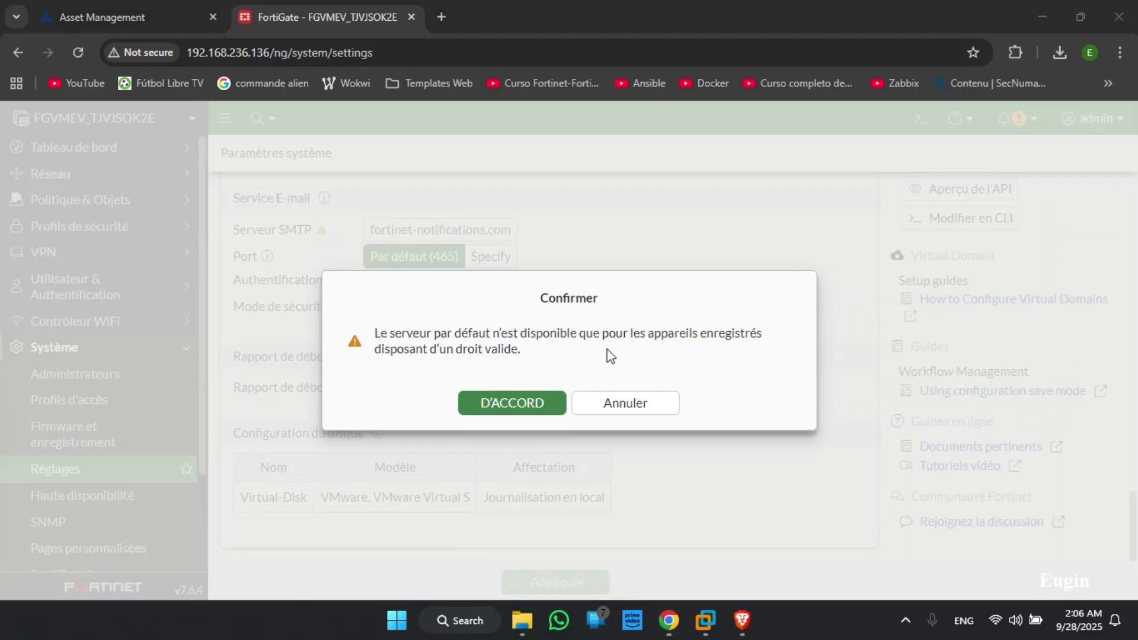
{"action": "left_click", "coordinate": [517, 409]}
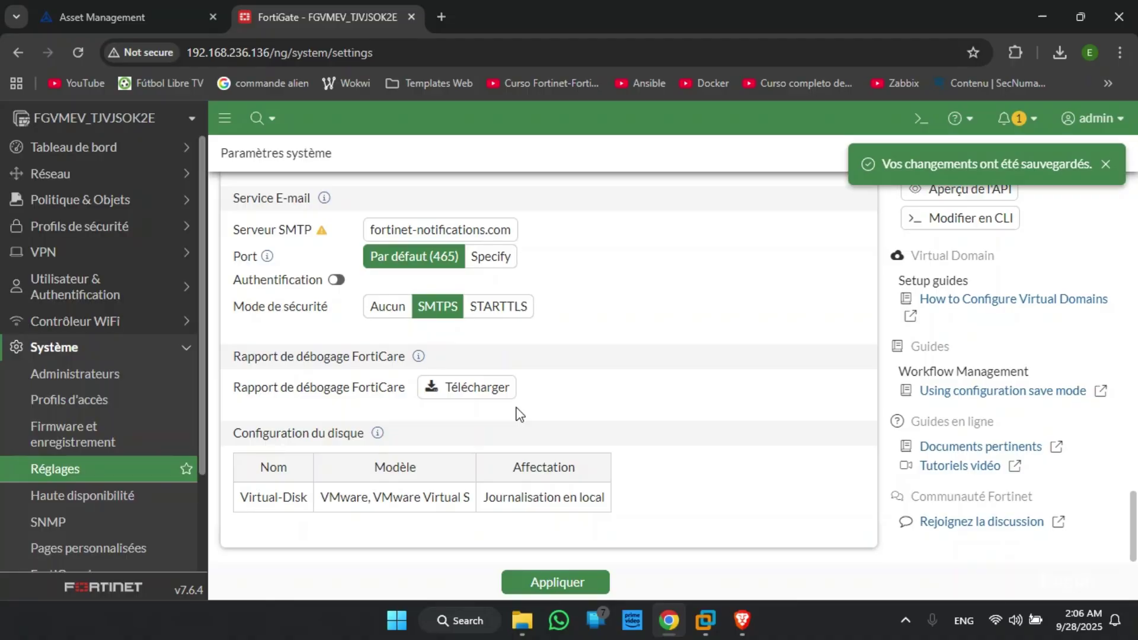
Step: Check the applied system settings, including the administration ports, idle timeout, host name, system time and time zone
{"action": "scroll", "coordinate": [668, 338], "scroll_direction": "up", "scroll_amount": 15}
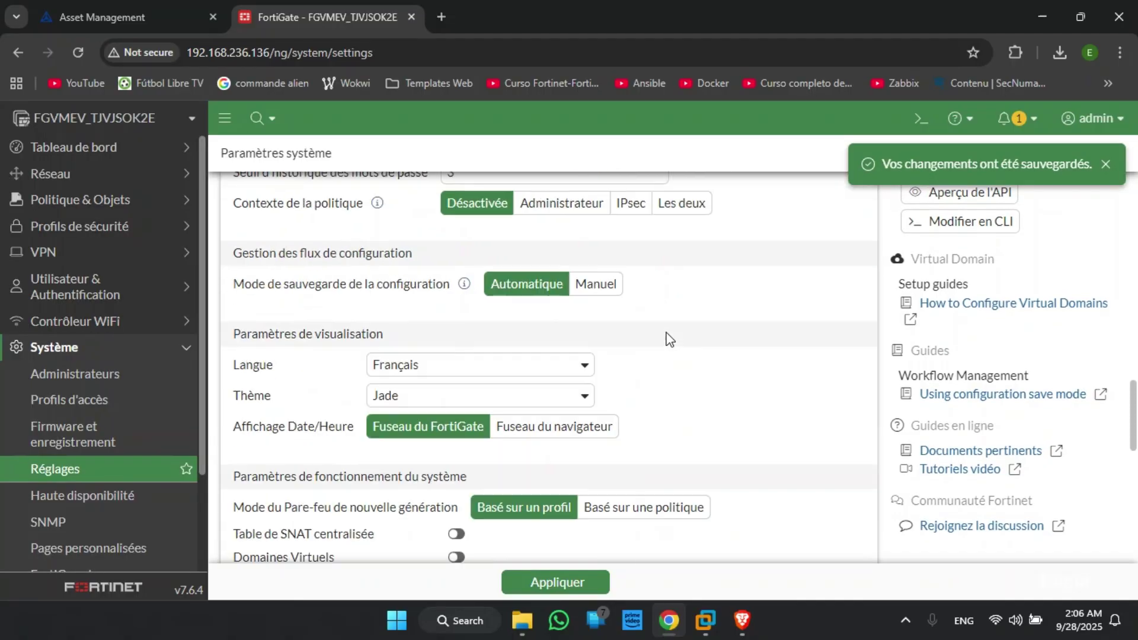
{"action": "scroll", "coordinate": [668, 338], "scroll_direction": "up", "scroll_amount": 8}
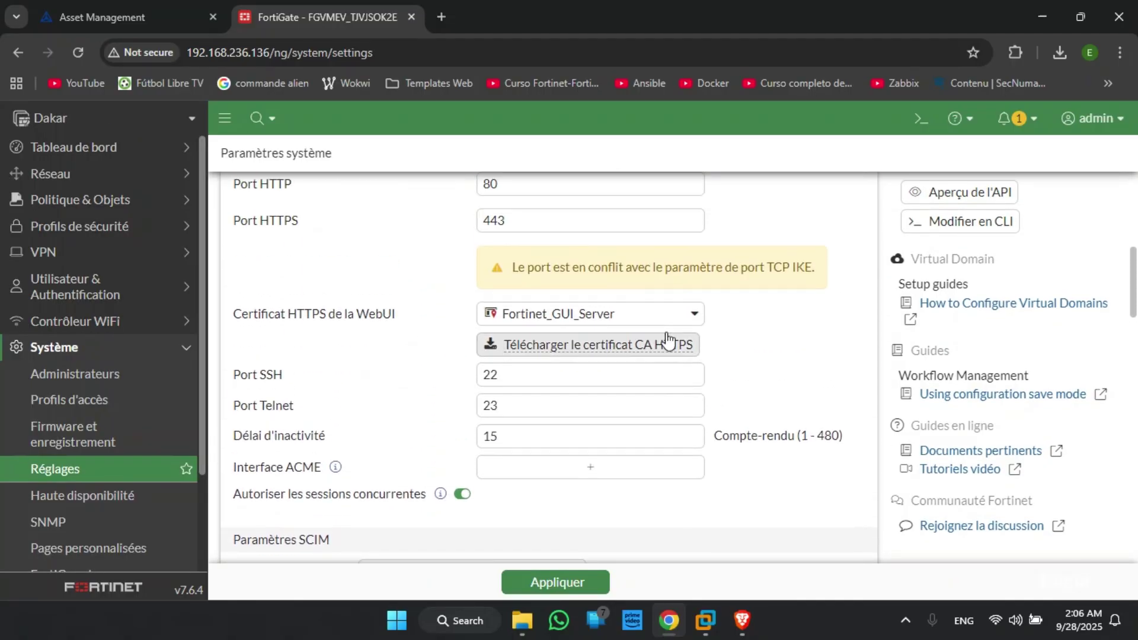
{"action": "scroll", "coordinate": [580, 320], "scroll_direction": "up", "scroll_amount": 5}
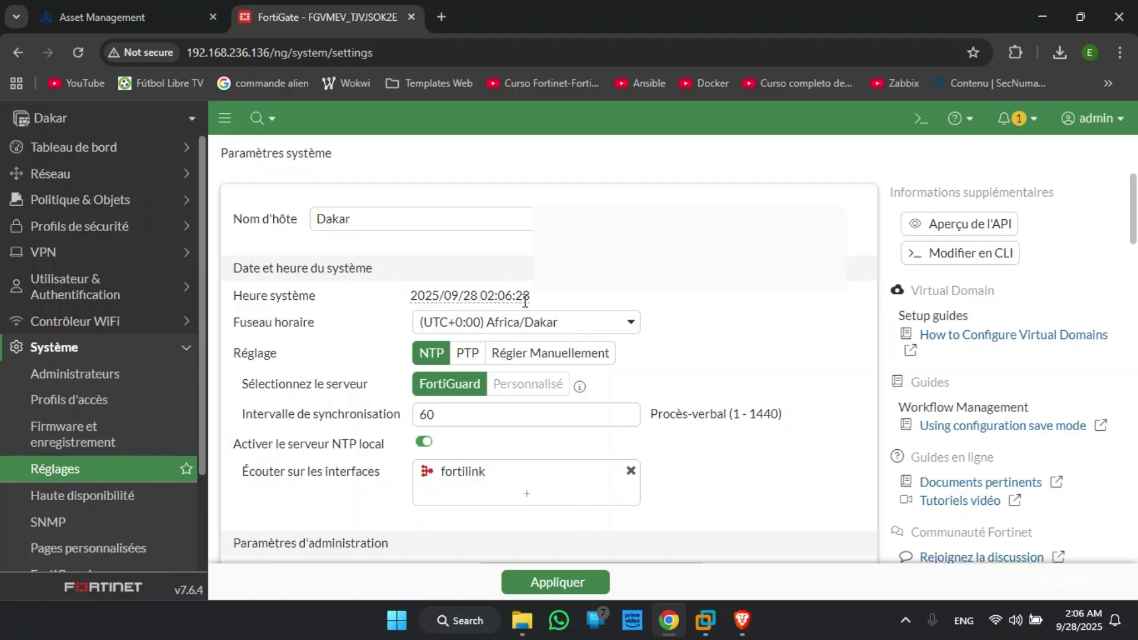
{"action": "mouse_move", "coordinate": [524, 293]}
{"action": "left_click_drag", "start_coordinate": [530, 296], "coordinate": [488, 296]}
{"action": "mouse_move", "coordinate": [1078, 624]}
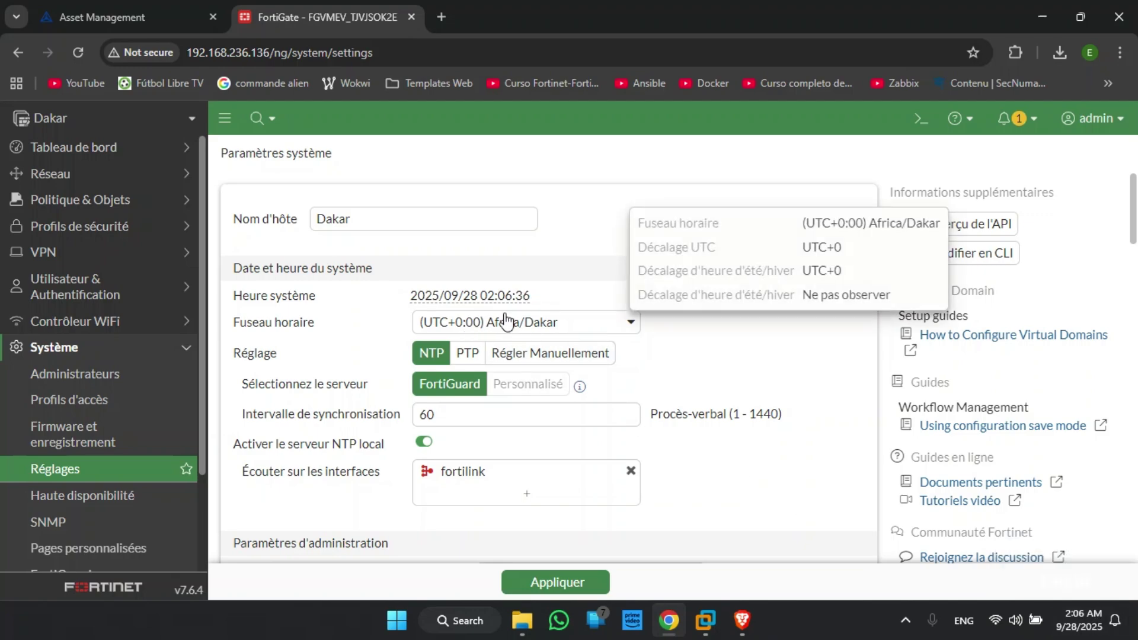
{"action": "scroll", "coordinate": [700, 351], "scroll_direction": "down", "scroll_amount": 20}
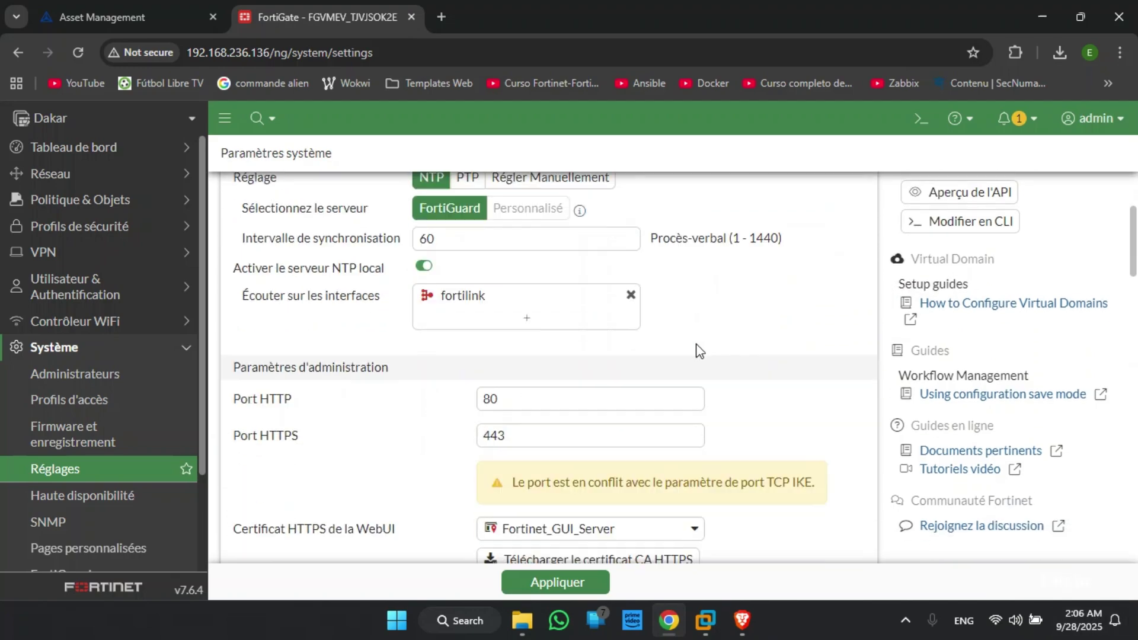
{"action": "scroll", "coordinate": [700, 351], "scroll_direction": "up", "scroll_amount": 20}
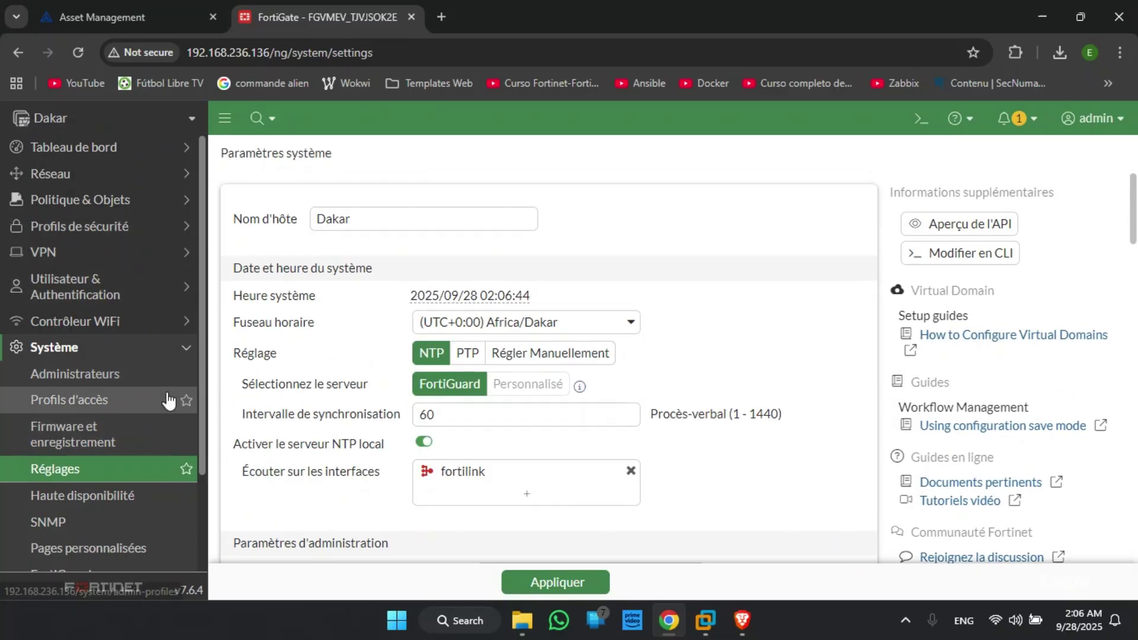
Step: Inspect the physical ports in the network interfaces list and open port1 for editing
{"action": "left_click", "coordinate": [179, 345]}
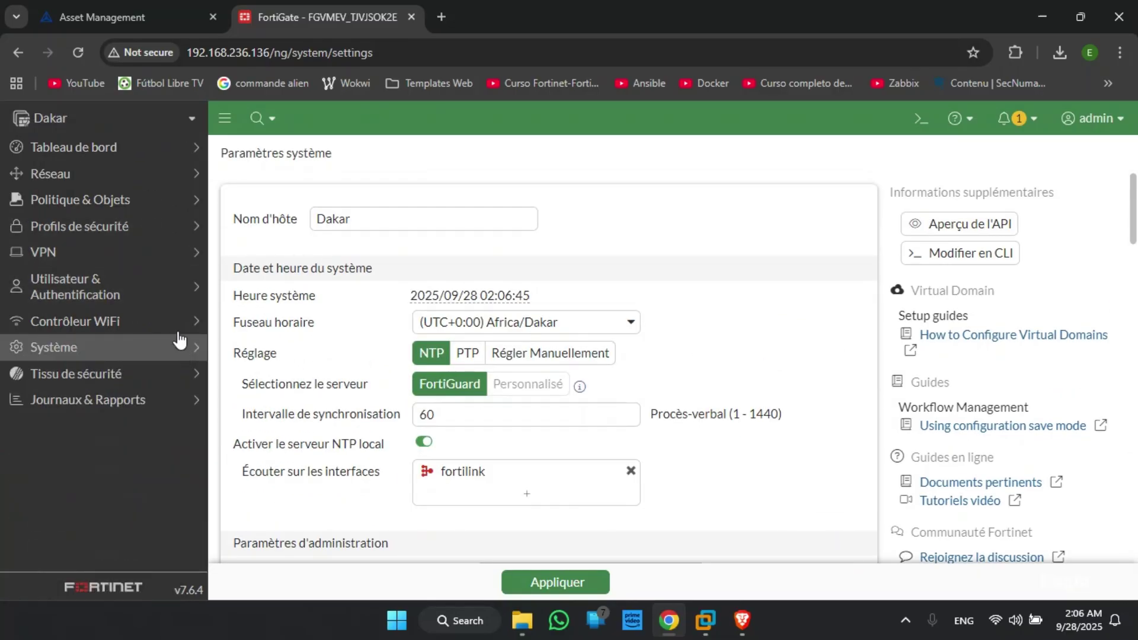
{"action": "left_click", "coordinate": [177, 175]}
{"action": "left_click", "coordinate": [73, 200]}
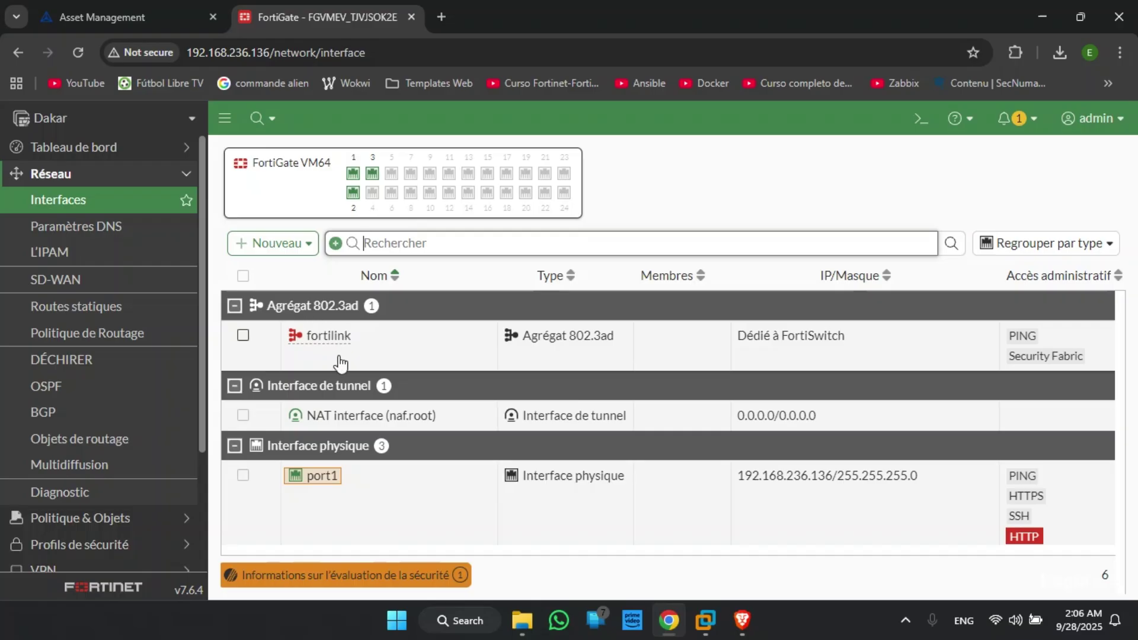
{"action": "mouse_move", "coordinate": [409, 415]}
{"action": "scroll", "coordinate": [402, 425], "scroll_direction": "down", "scroll_amount": 2}
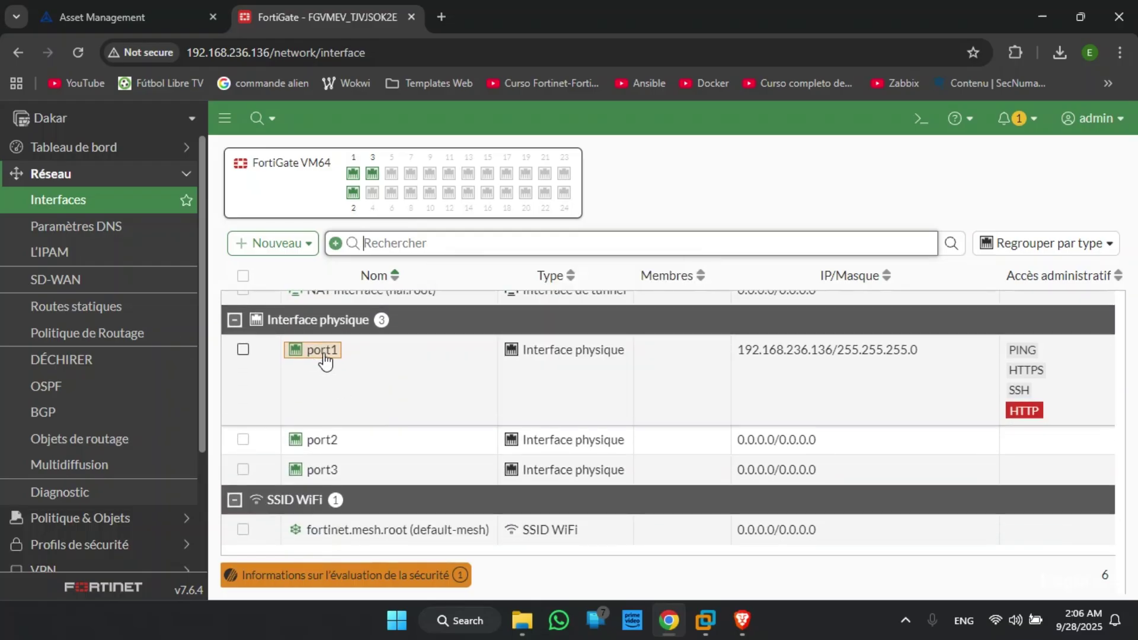
{"action": "mouse_move", "coordinate": [313, 356]}
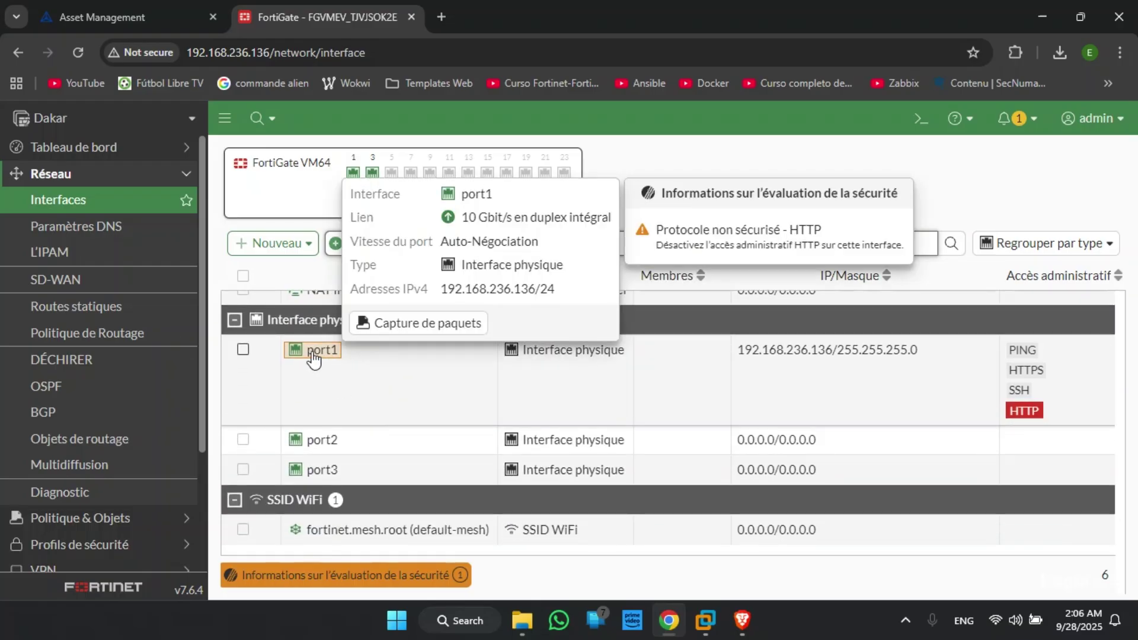
{"action": "mouse_move", "coordinate": [323, 470]}
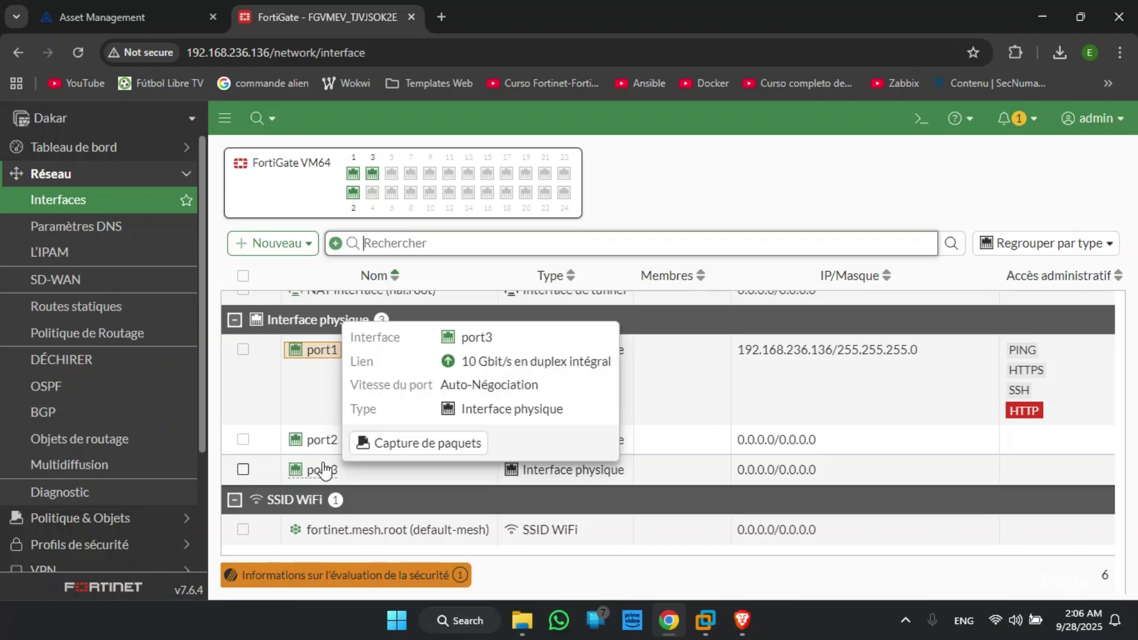
{"action": "left_click", "coordinate": [327, 356]}
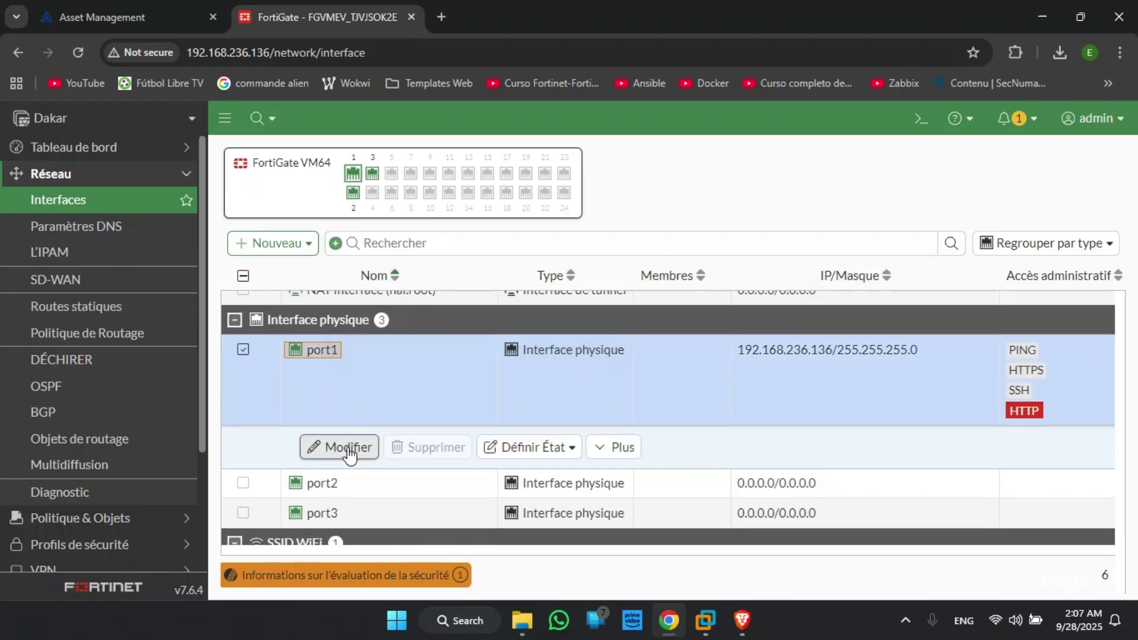
{"action": "left_click", "coordinate": [347, 447]}
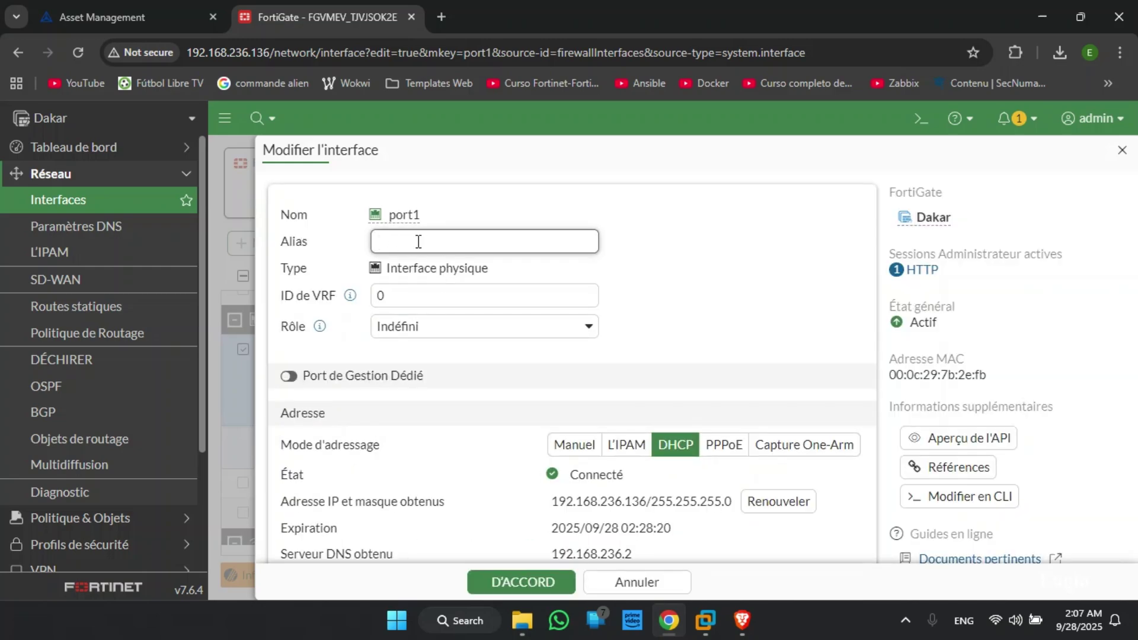
Step: Set the alias of port1 to INTERNET
{"action": "type", "text": "INTERNET"}
{"action": "double_click", "coordinate": [416, 243]}
{"action": "left_click", "coordinate": [461, 248]}
{"action": "left_click_drag", "start_coordinate": [448, 243], "coordinate": [373, 243]}
{"action": "left_click", "coordinate": [469, 237]}
{"action": "double_click", "coordinate": [418, 246]}
{"action": "left_click", "coordinate": [670, 254]}
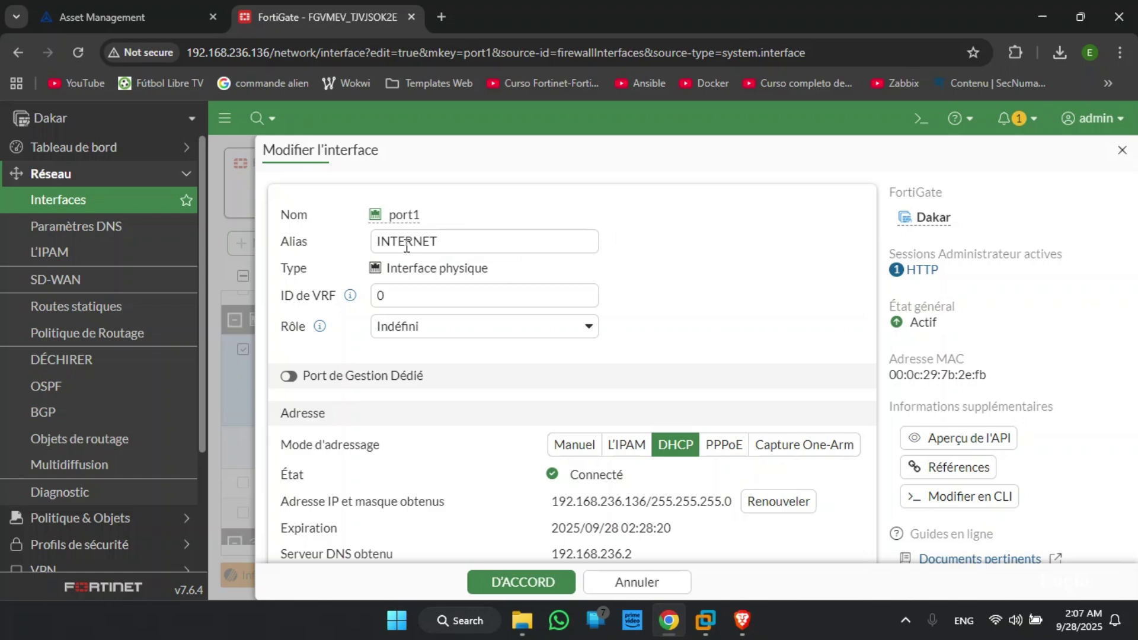
Step: Set the role of the port1 interface to WAN
{"action": "left_click", "coordinate": [423, 330]}
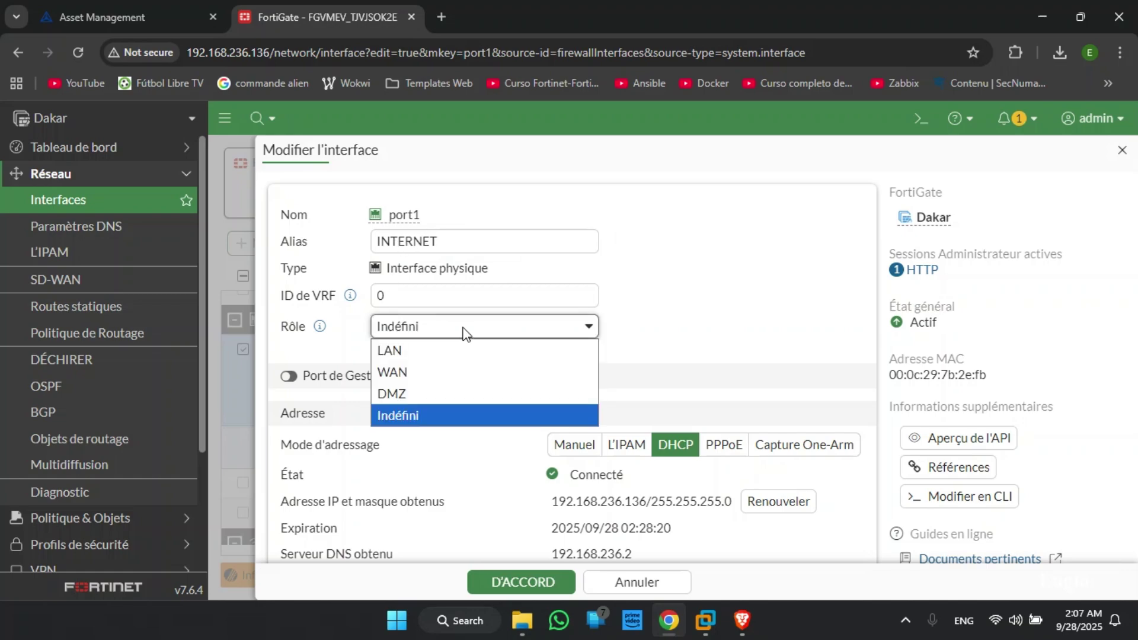
{"action": "left_click", "coordinate": [615, 332]}
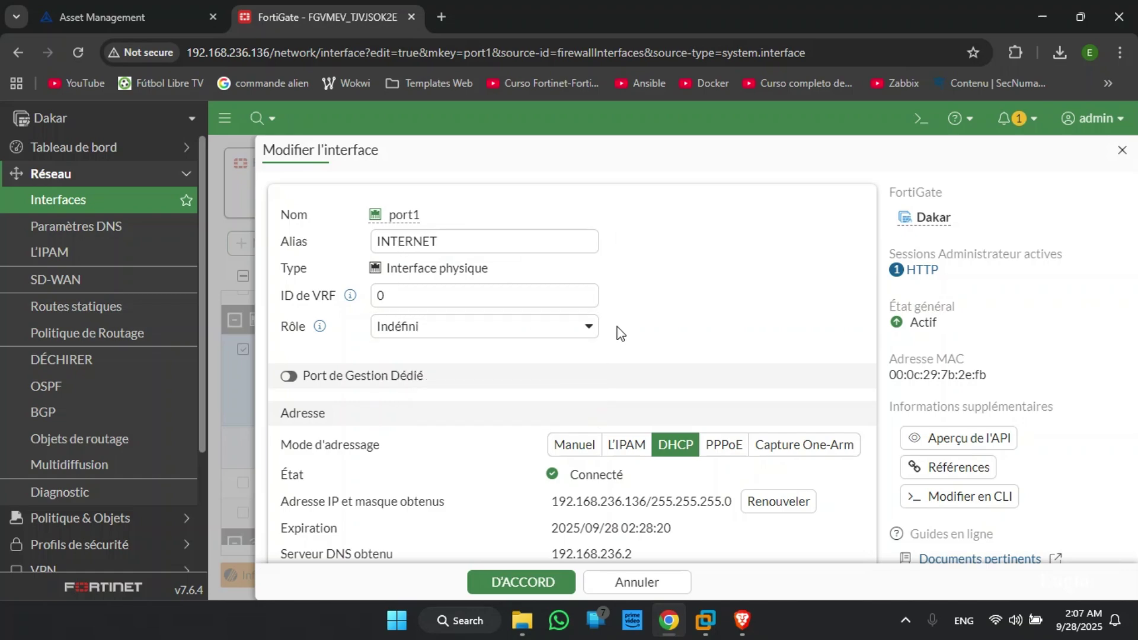
{"action": "double_click", "coordinate": [409, 244]}
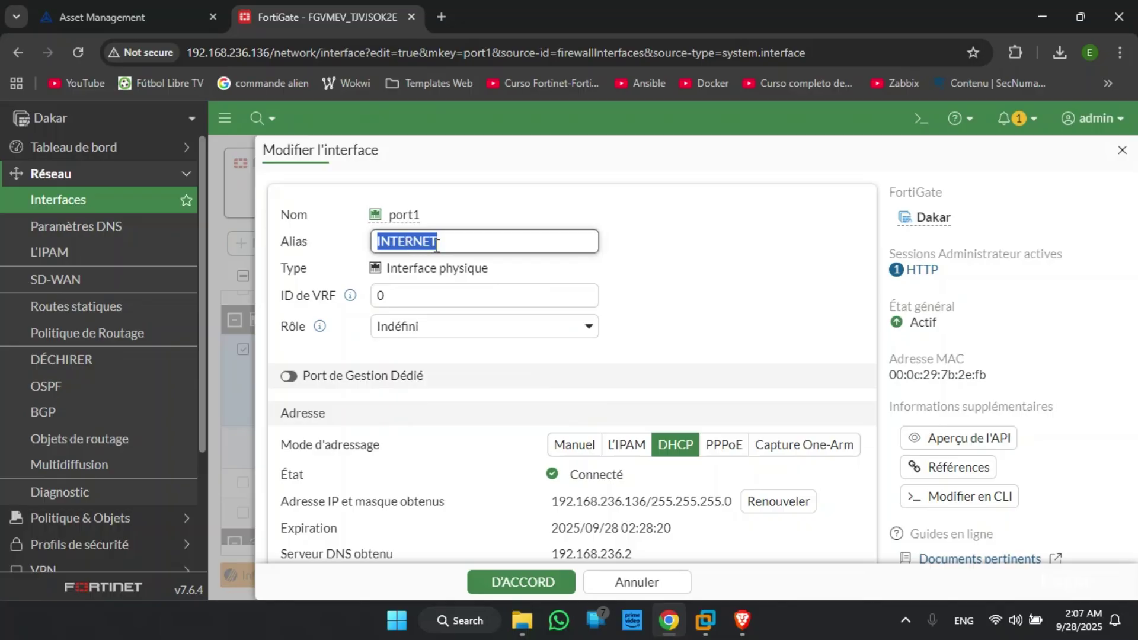
{"action": "left_click", "coordinate": [415, 336]}
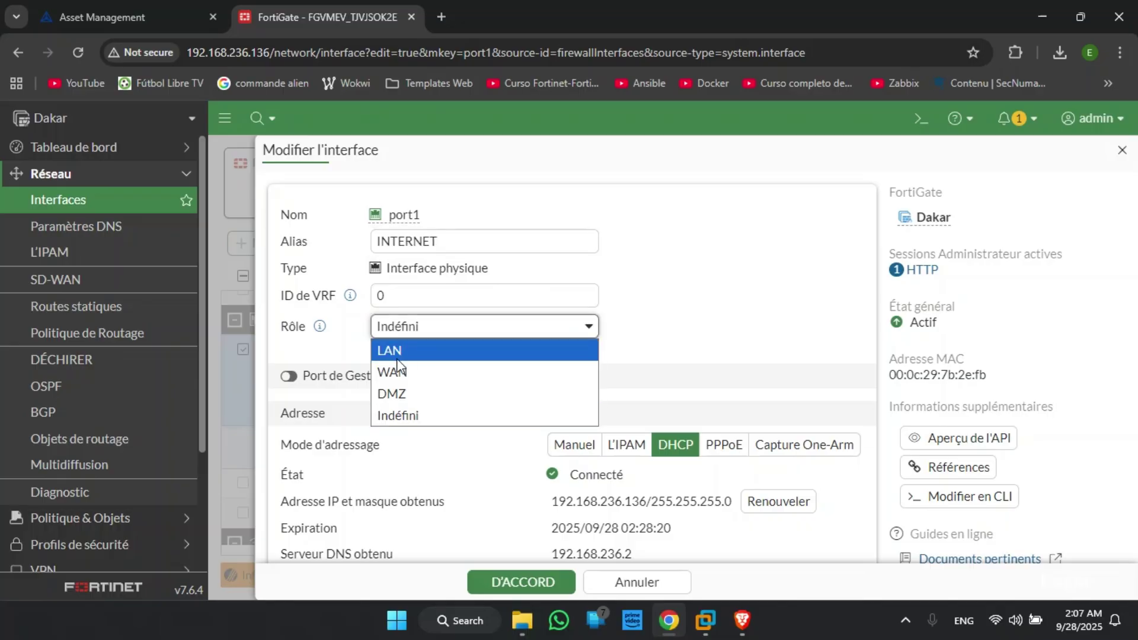
{"action": "left_click", "coordinate": [399, 373]}
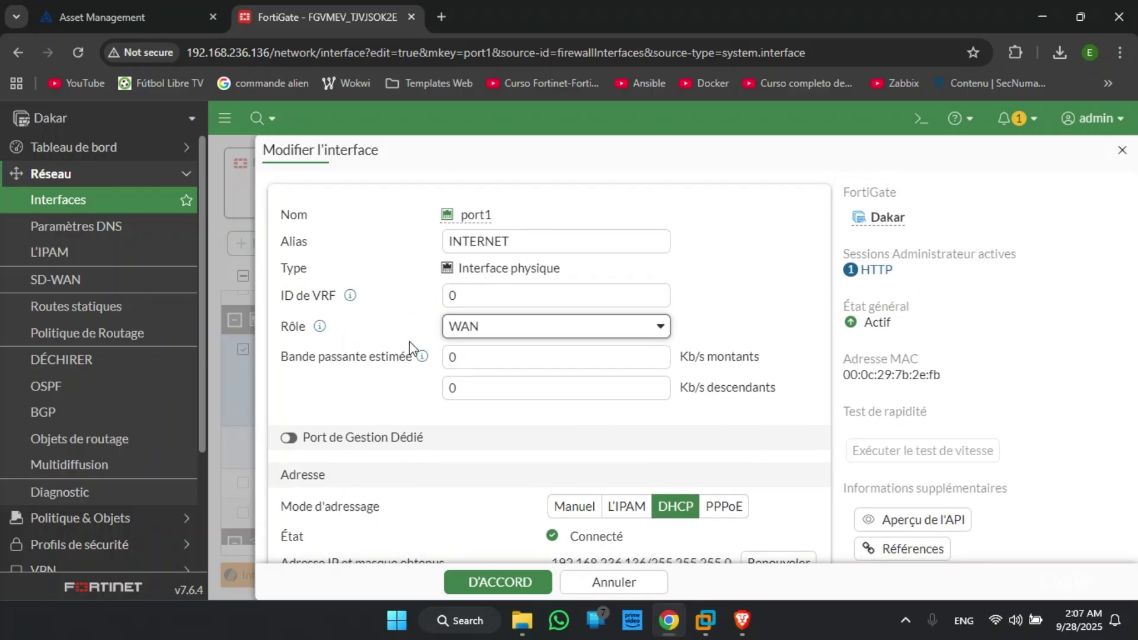
Step: Review port1's addressing mode and administrative access options, and save the interface settings
{"action": "scroll", "coordinate": [409, 344], "scroll_direction": "down", "scroll_amount": 4}
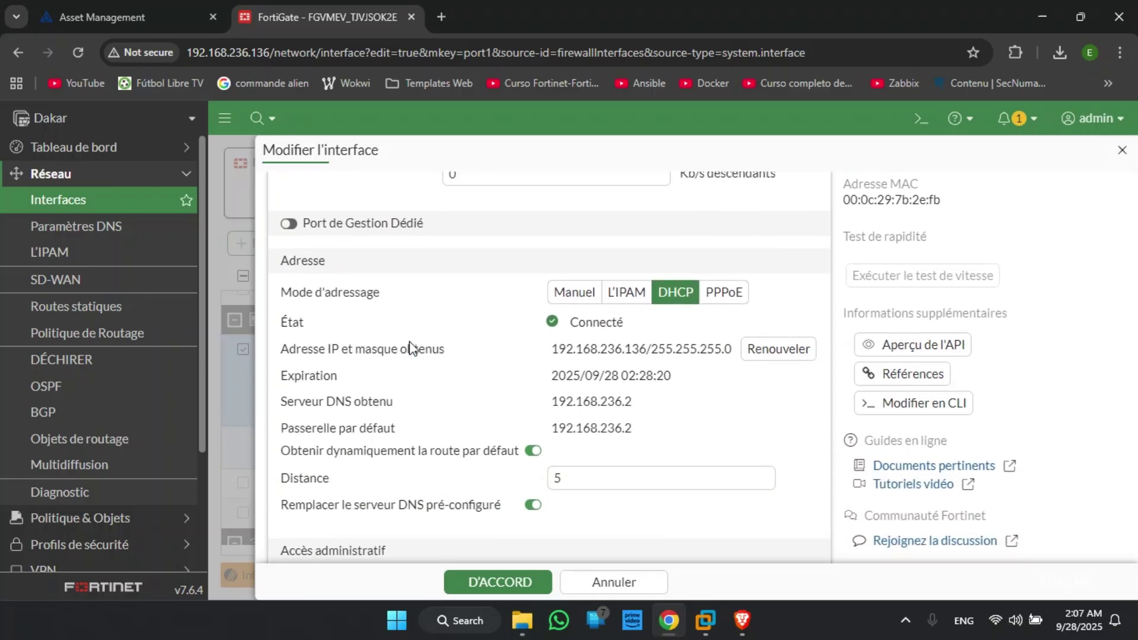
{"action": "left_click_drag", "start_coordinate": [378, 294], "coordinate": [280, 295]}
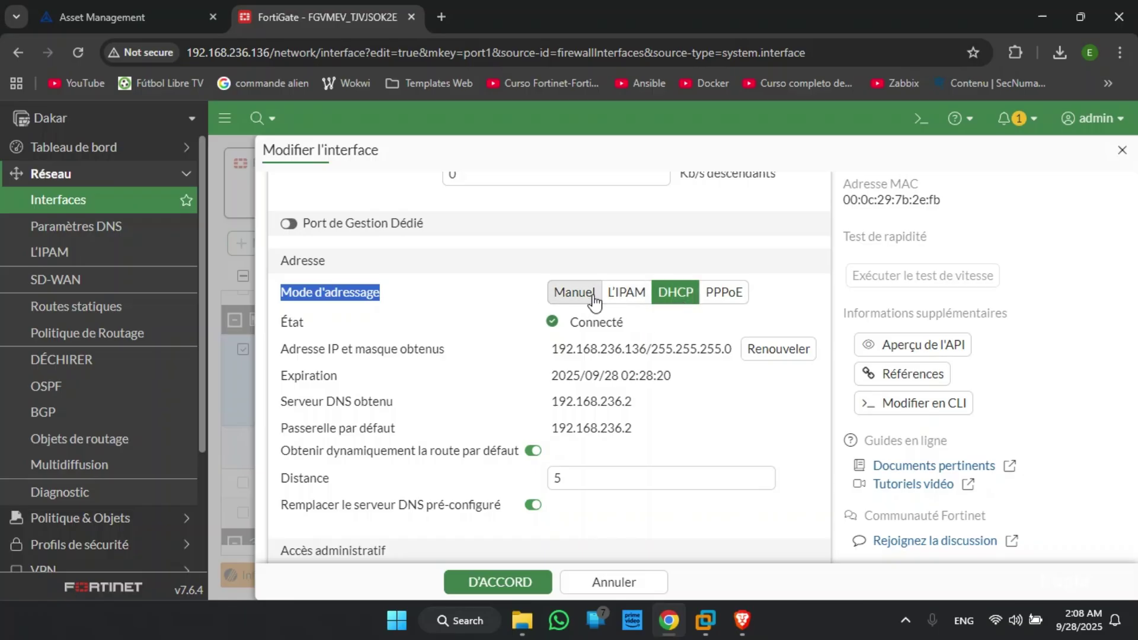
{"action": "scroll", "coordinate": [612, 406], "scroll_direction": "down", "scroll_amount": 3}
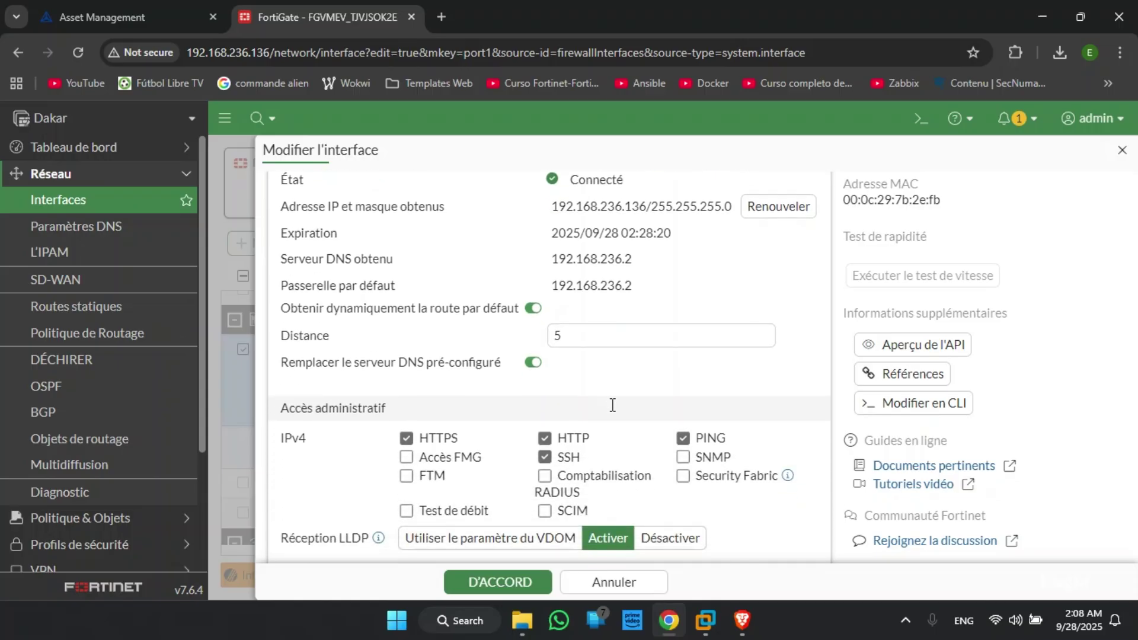
{"action": "scroll", "coordinate": [539, 392], "scroll_direction": "down", "scroll_amount": 1}
{"action": "scroll", "coordinate": [540, 391], "scroll_direction": "down", "scroll_amount": 1}
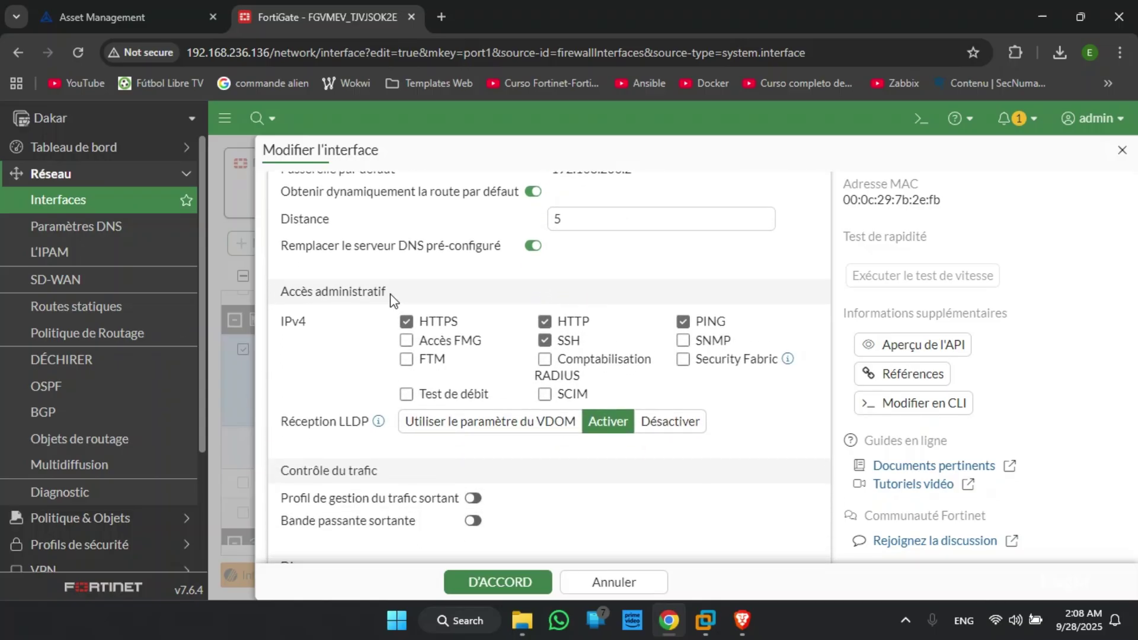
{"action": "left_click_drag", "start_coordinate": [391, 294], "coordinate": [284, 293]}
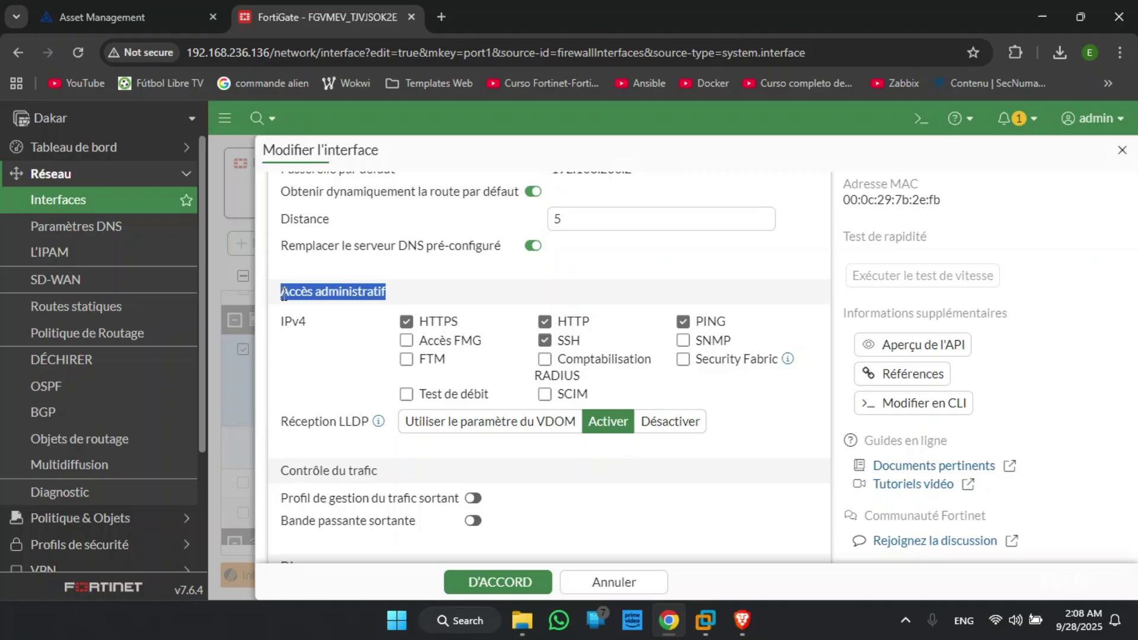
{"action": "left_click", "coordinate": [422, 301]}
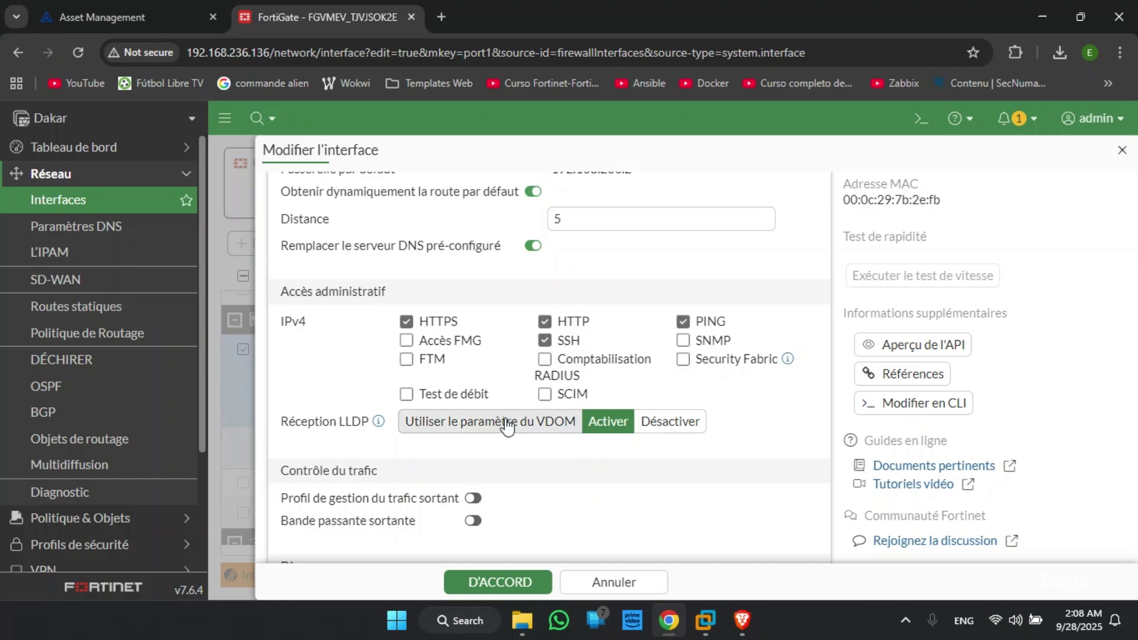
{"action": "scroll", "coordinate": [568, 456], "scroll_direction": "down", "scroll_amount": 2}
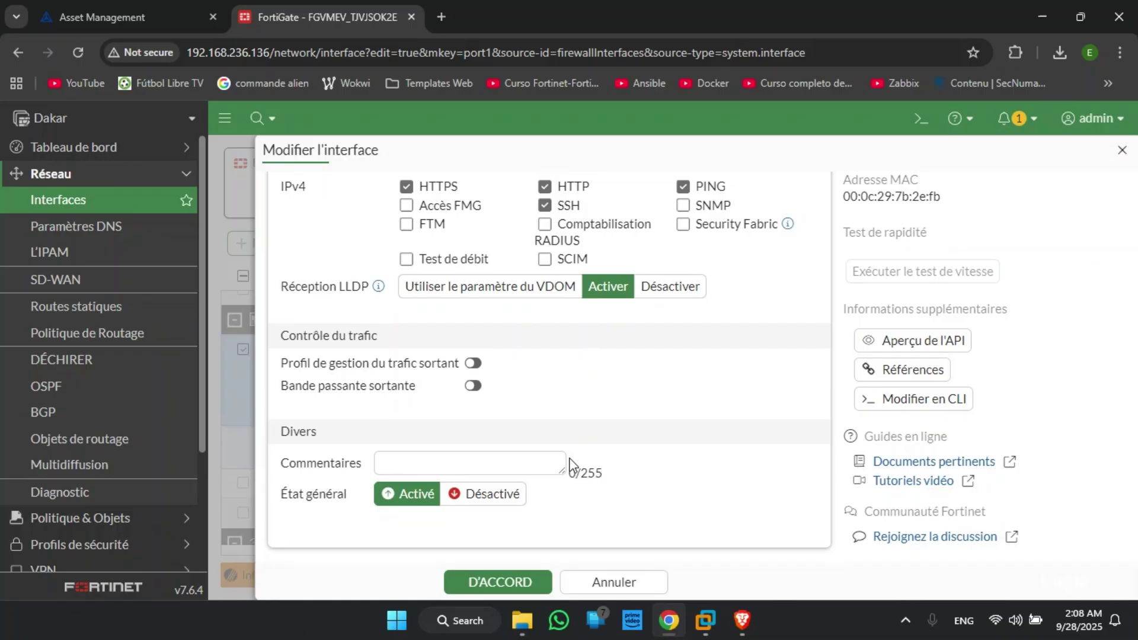
{"action": "left_click", "coordinate": [499, 583]}
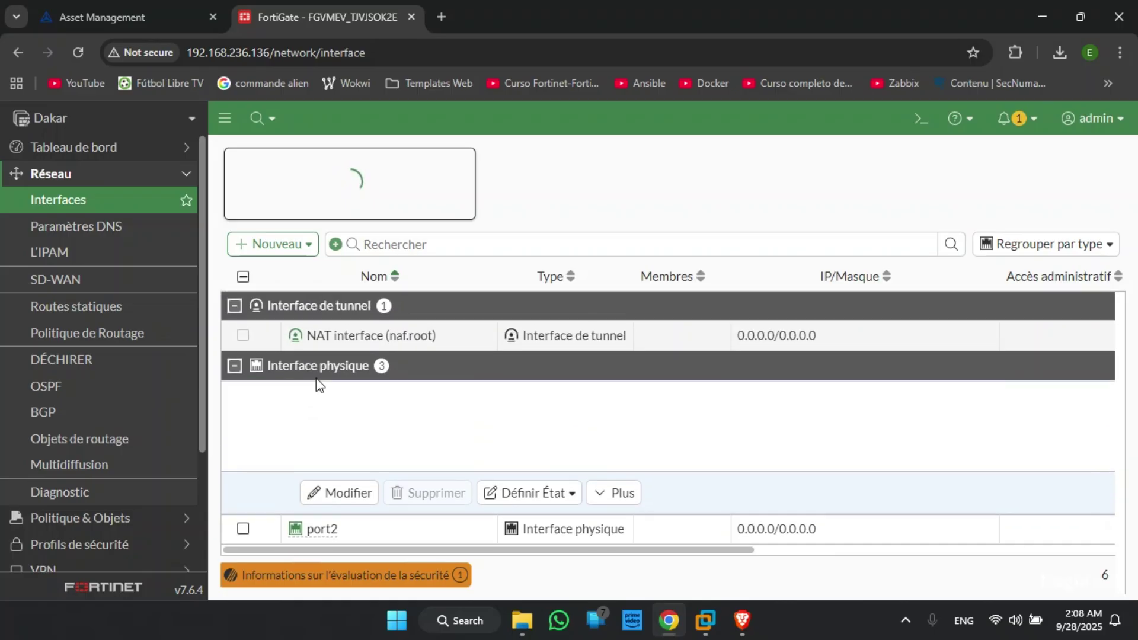
Step: Open port2 from the physical interfaces for editing and set its alias to LAN-1
{"action": "scroll", "coordinate": [360, 389], "scroll_direction": "down", "scroll_amount": 1}
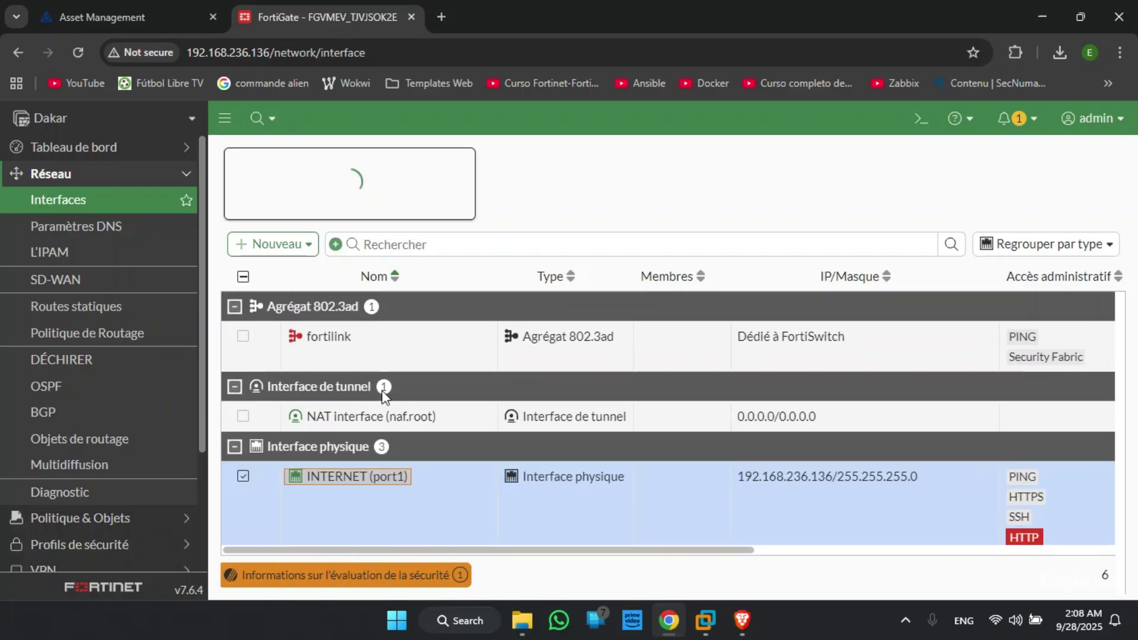
{"action": "scroll", "coordinate": [382, 391], "scroll_direction": "down", "scroll_amount": 2}
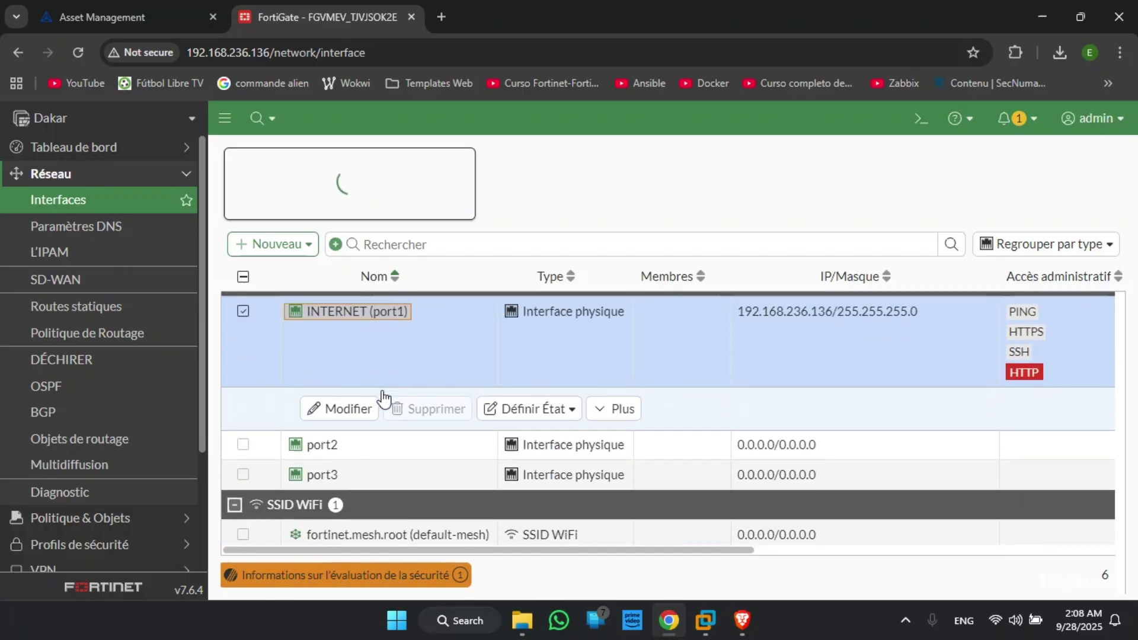
{"action": "left_click", "coordinate": [323, 447]}
{"action": "left_click", "coordinate": [335, 439]}
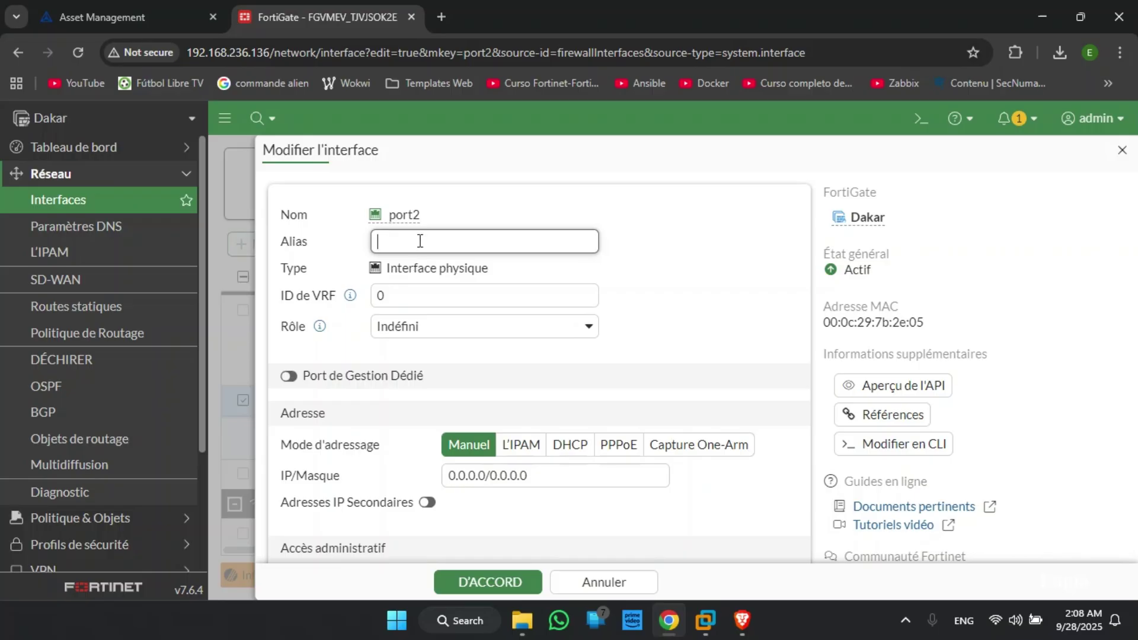
{"action": "type", "text": "LAN-1"}
Step: Set the manual IP address and mask of port2 to 192.168.10.1/24
{"action": "scroll", "coordinate": [470, 323], "scroll_direction": "down", "scroll_amount": 2}
{"action": "left_click_drag", "start_coordinate": [538, 388], "coordinate": [440, 401]}
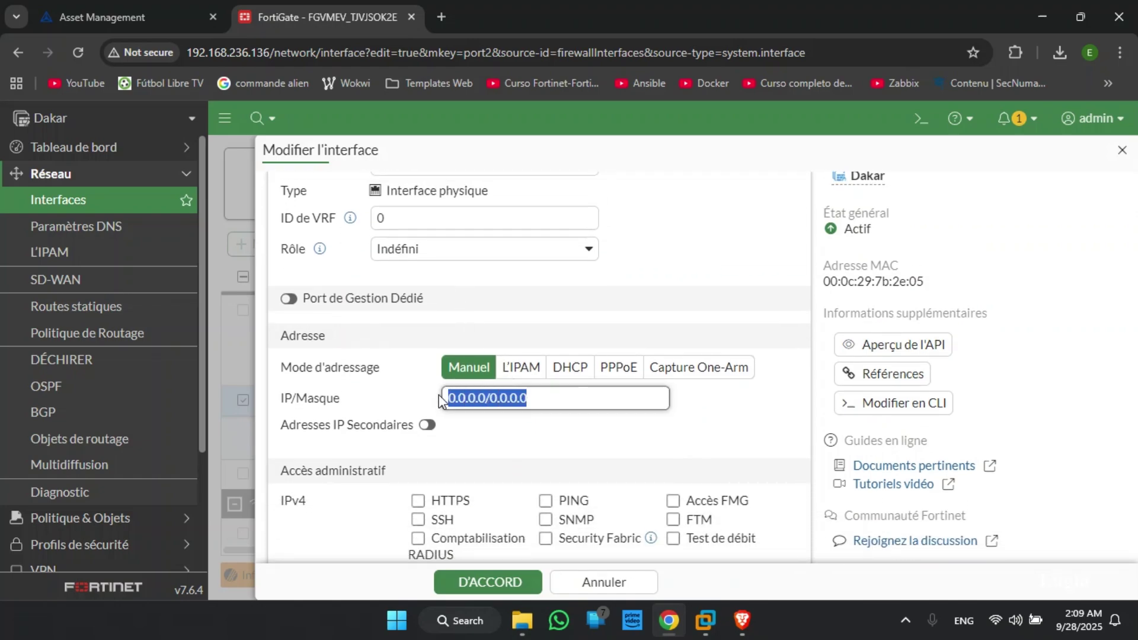
{"action": "type", "text": "192.1"}
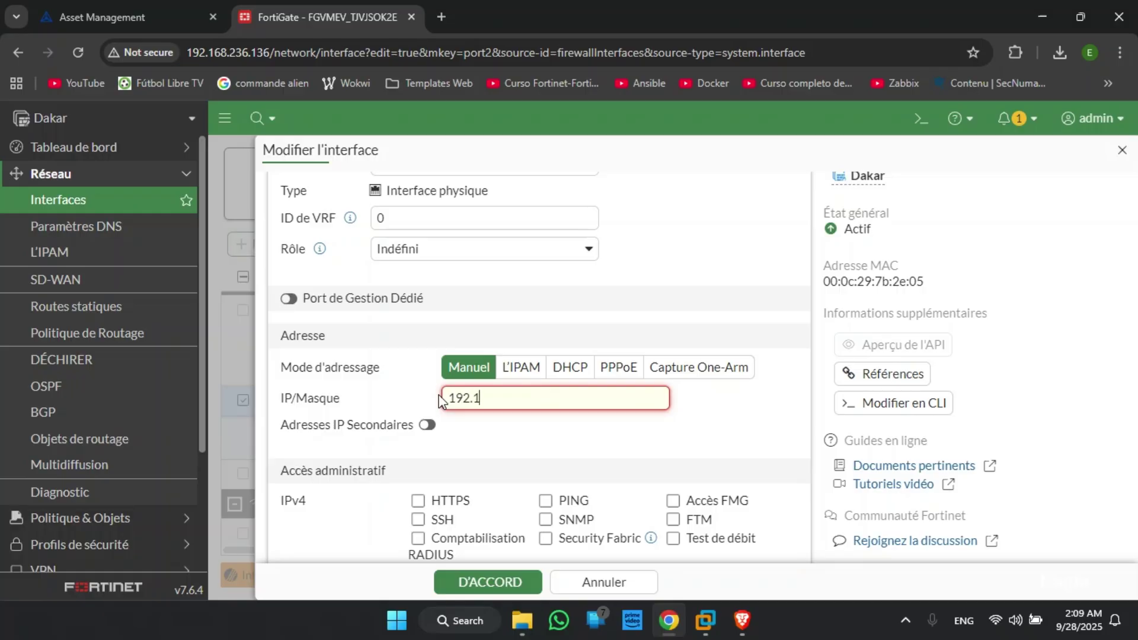
{"action": "type", "text": "68.10.1/24"}
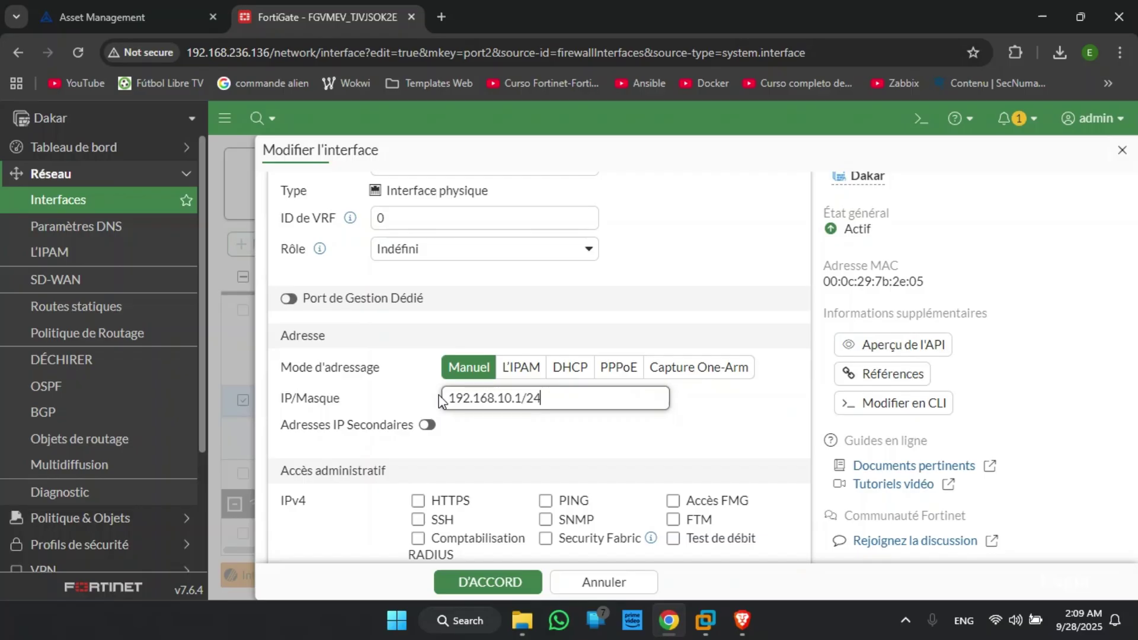
Step: Try port2's mask in dotted notation as 255.255.255.0 and change it back to the prefix /24
{"action": "key", "text": "BackSpace"}
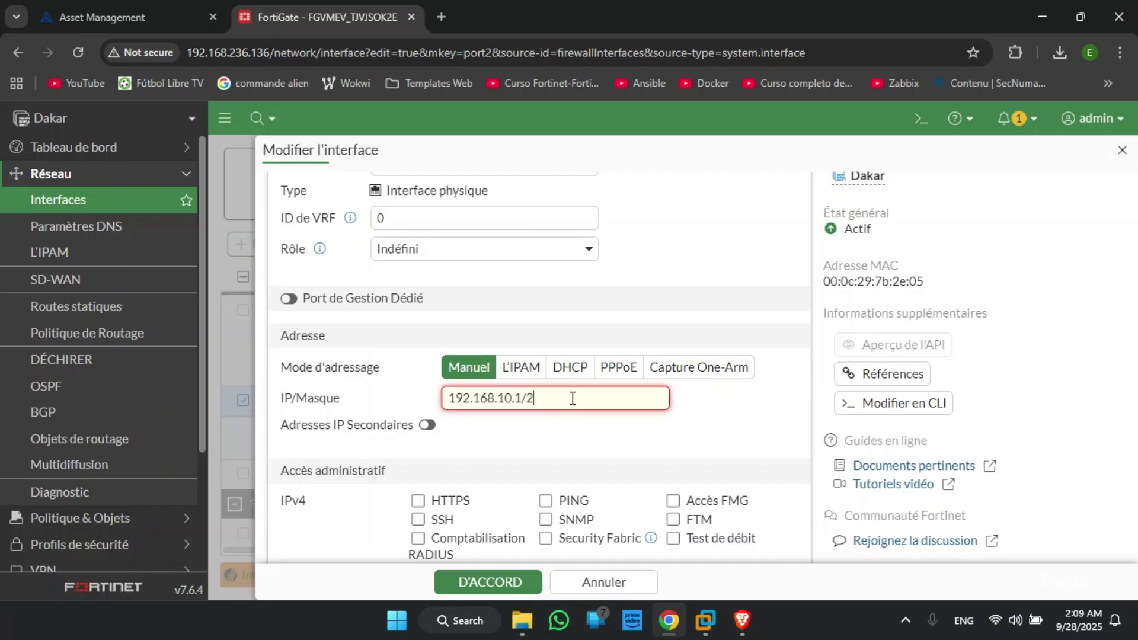
{"action": "type", "text": "55.55"}
{"action": "key", "text": "BackSpace"}
{"action": "key", "text": "BackSpace"}
{"action": "key", "text": "BackSpace"}
{"action": "type", "text": "255.255.0"}
{"action": "left_click_drag", "start_coordinate": [611, 401], "coordinate": [530, 405]}
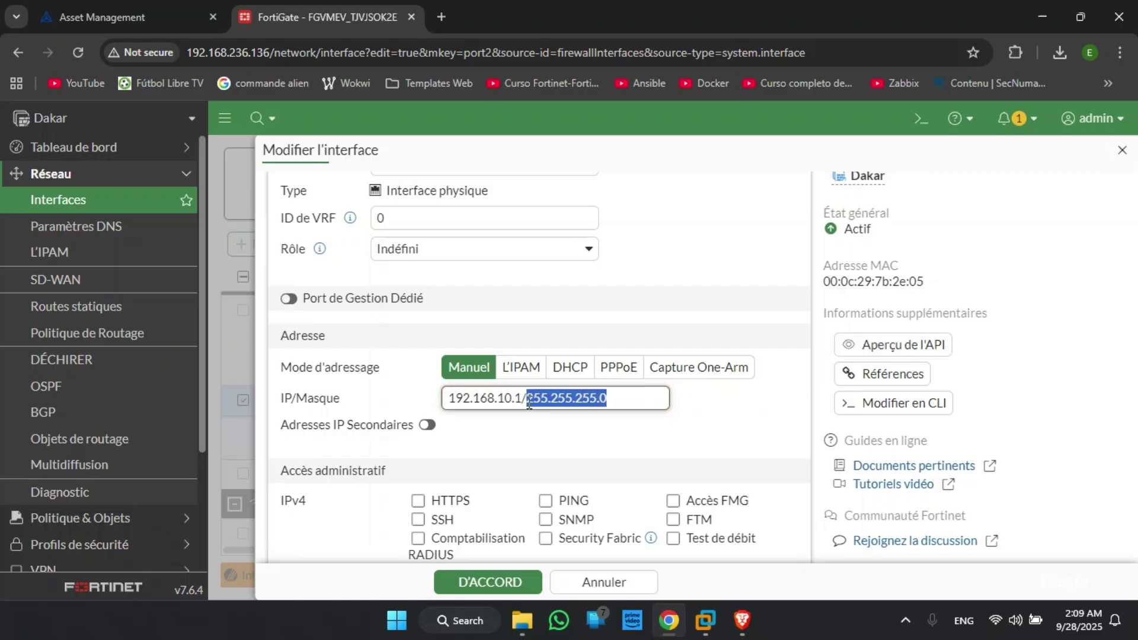
{"action": "type", "text": "24"}
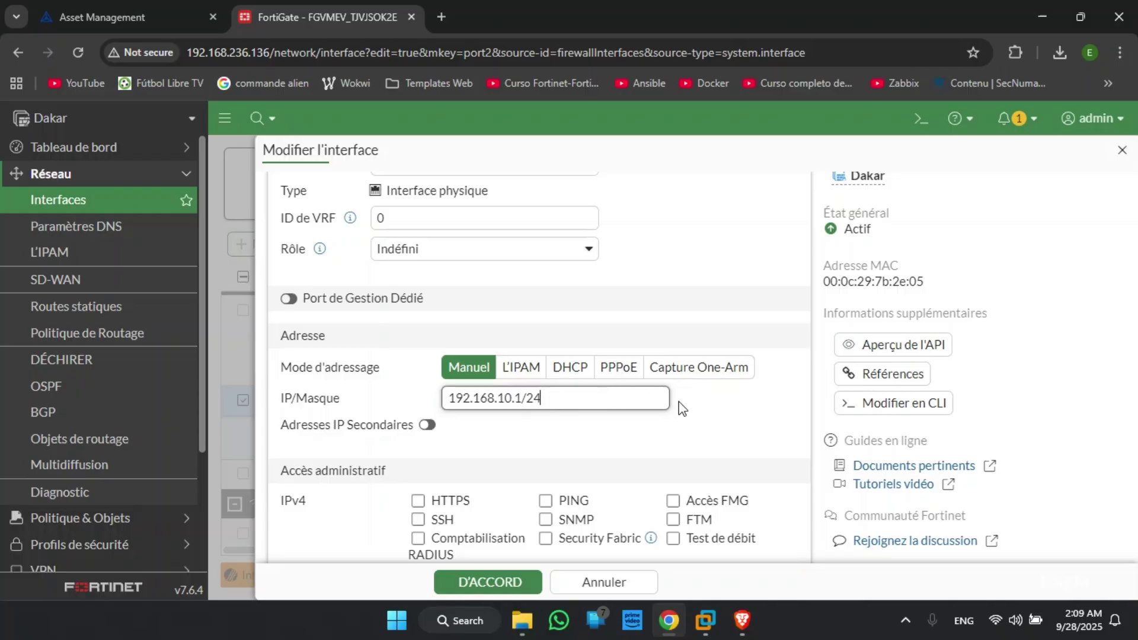
Step: Allow HTTPS, SSH and PING as IPv4 administrative access on port2 and save the interface
{"action": "scroll", "coordinate": [682, 408], "scroll_direction": "down", "scroll_amount": 1}
{"action": "scroll", "coordinate": [682, 408], "scroll_direction": "down", "scroll_amount": 3}
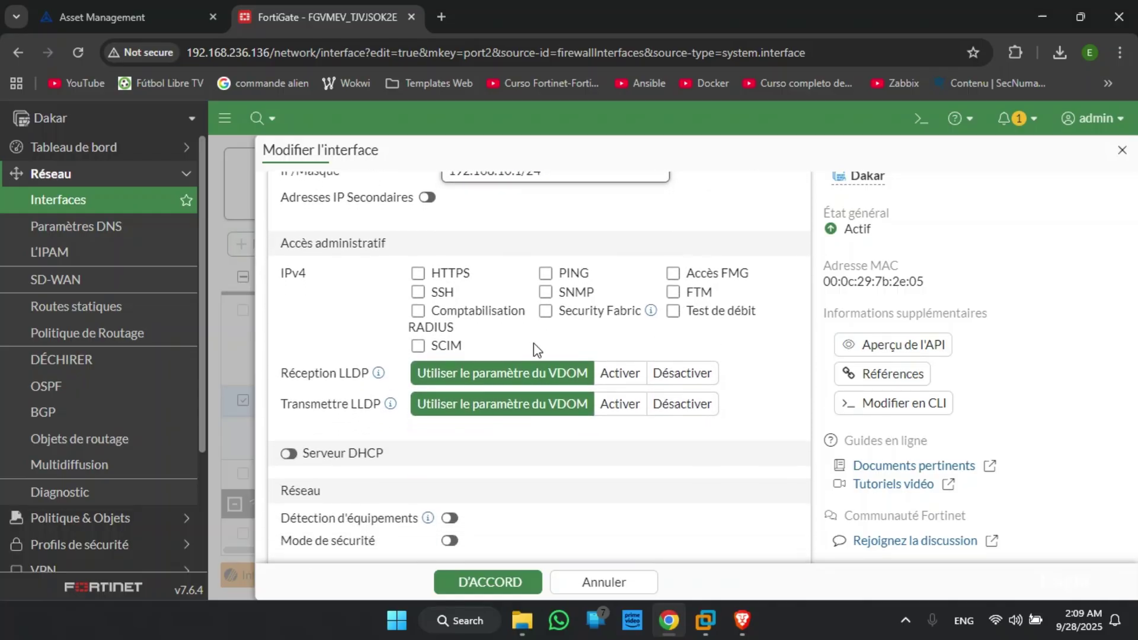
{"action": "left_click", "coordinate": [418, 280]}
{"action": "left_click", "coordinate": [418, 299]}
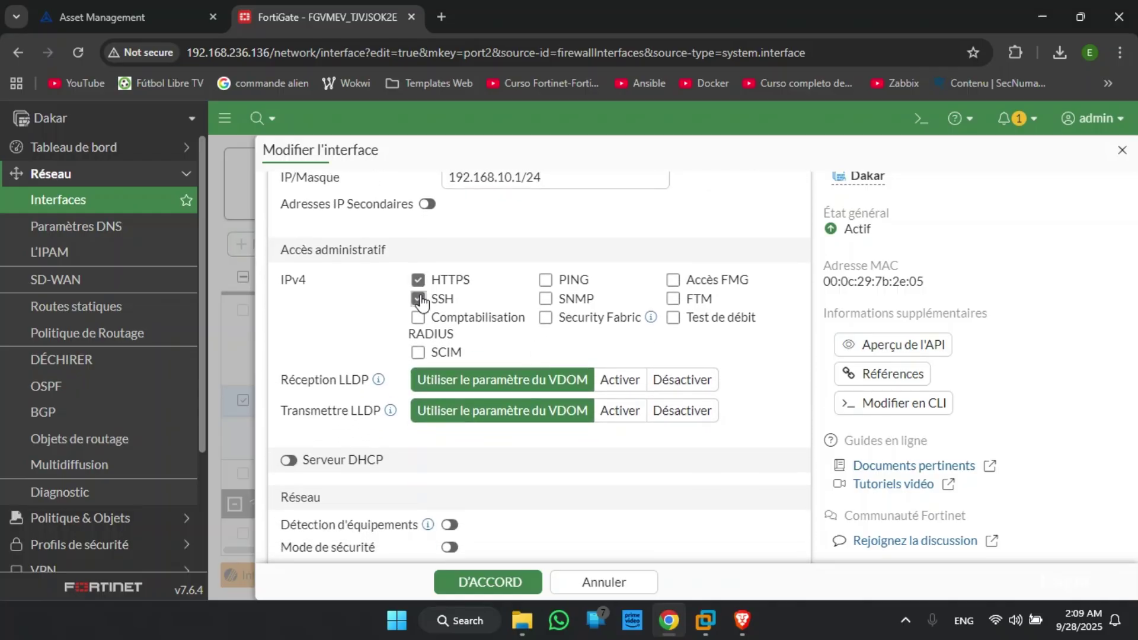
{"action": "left_click", "coordinate": [545, 279]}
{"action": "scroll", "coordinate": [514, 352], "scroll_direction": "down", "scroll_amount": 4}
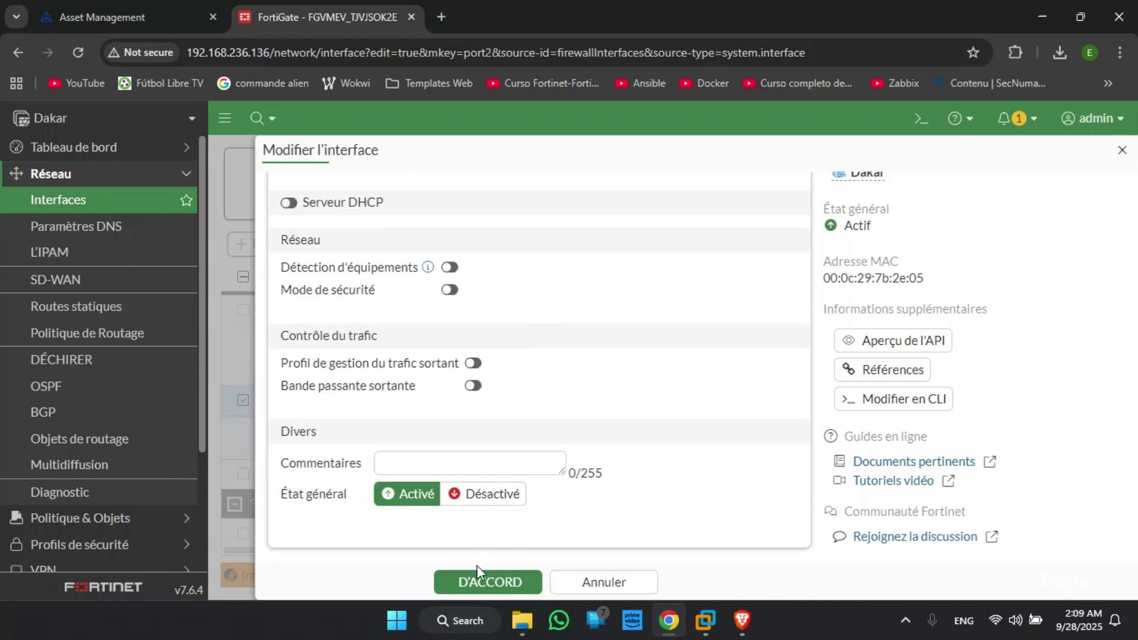
{"action": "left_click", "coordinate": [482, 581]}
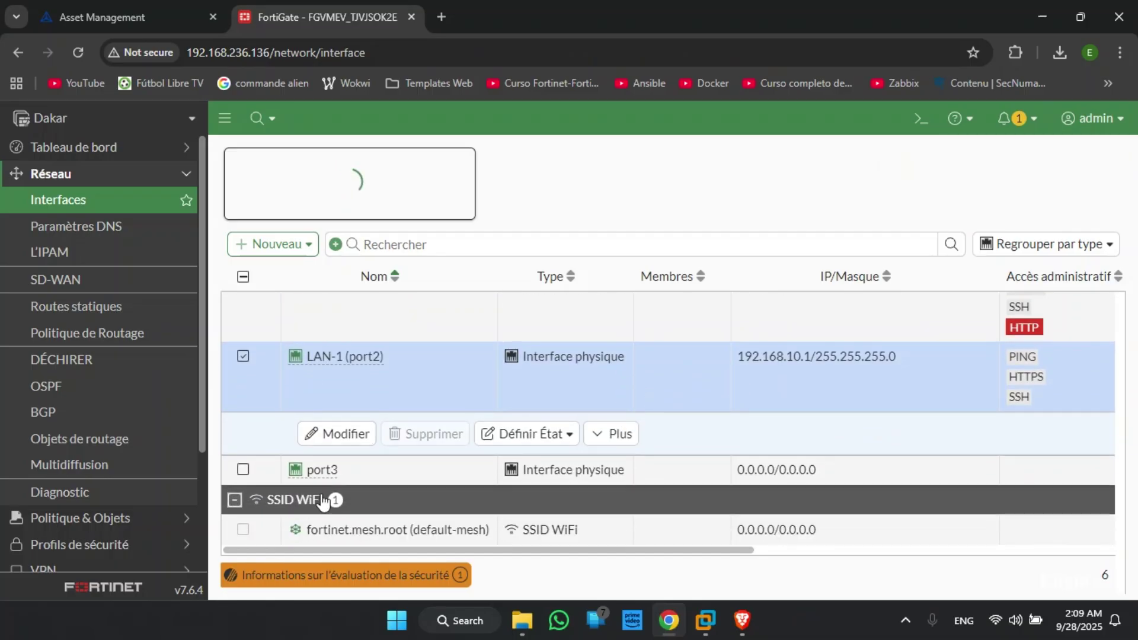
Step: Open port3 for editing and give it the alias LAN-2 and the role LAN
{"action": "left_click", "coordinate": [323, 470]}
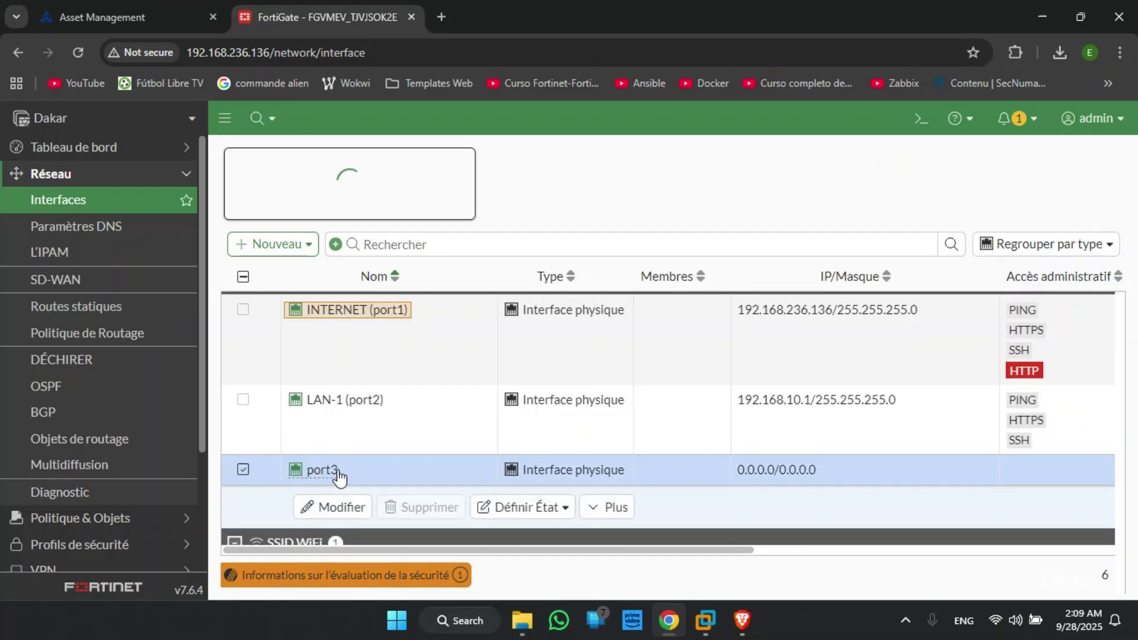
{"action": "left_click", "coordinate": [355, 507]}
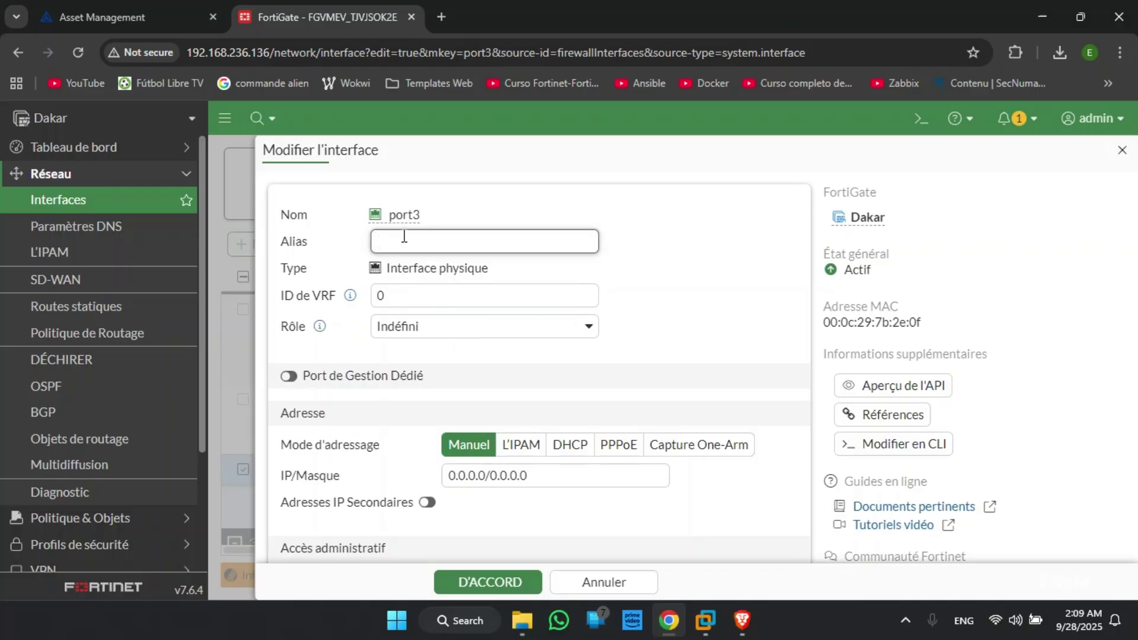
{"action": "left_click", "coordinate": [404, 237]}
{"action": "type", "text": "LAN-2"}
{"action": "scroll", "coordinate": [512, 291], "scroll_direction": "down", "scroll_amount": 1}
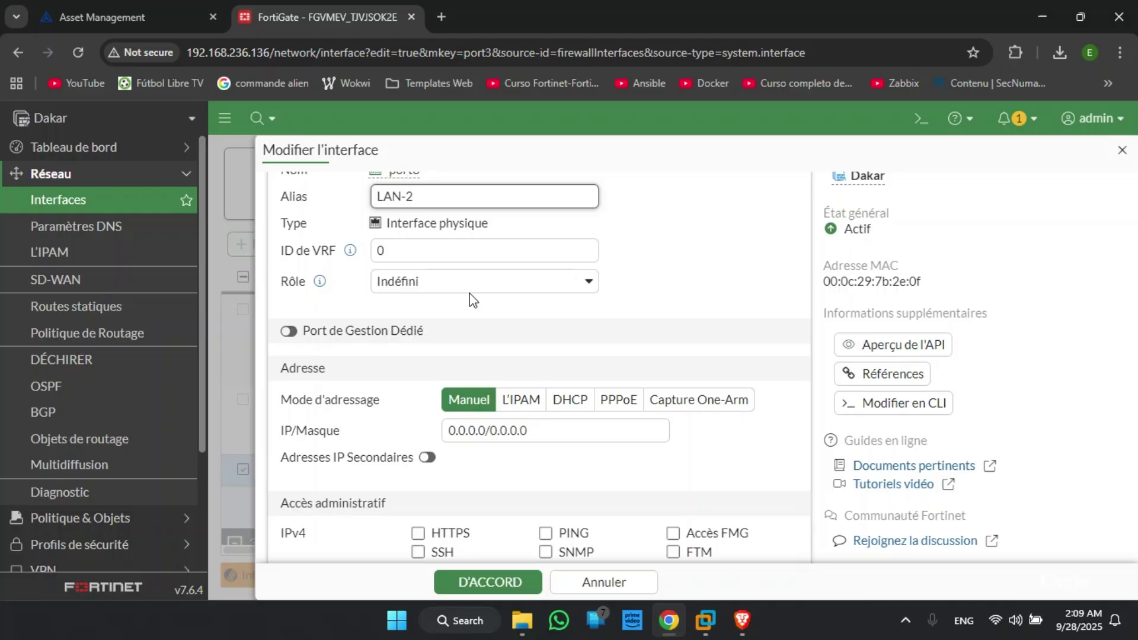
{"action": "left_click", "coordinate": [413, 291]}
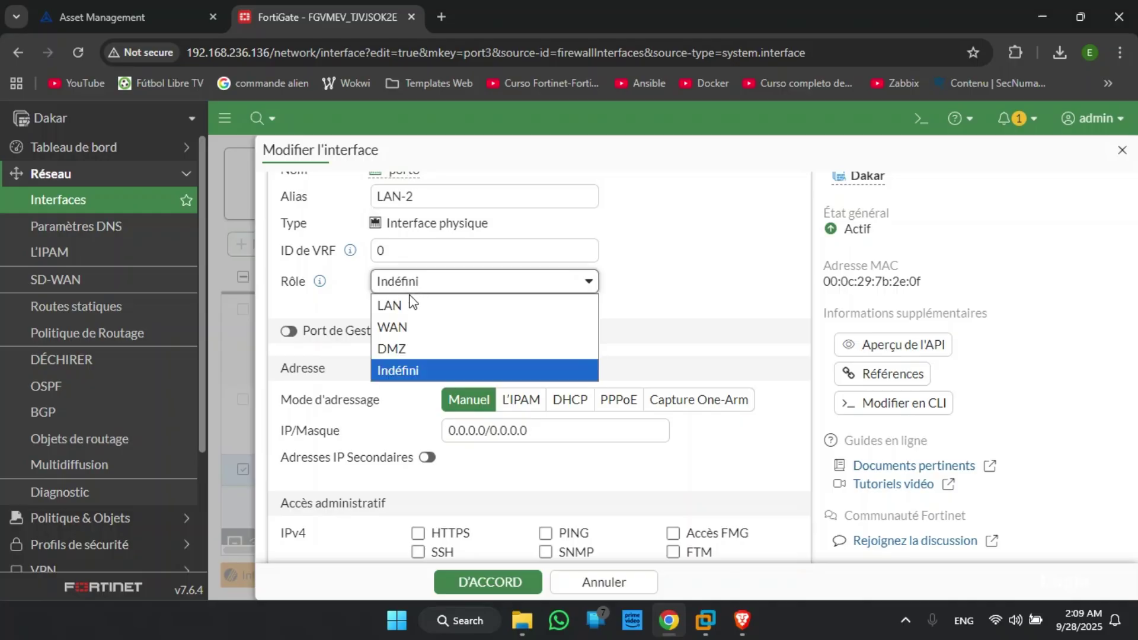
{"action": "left_click", "coordinate": [415, 304]}
Step: Set the manual IP address and mask of port3 to 192.168.20.1/24
{"action": "scroll", "coordinate": [468, 350], "scroll_direction": "down", "scroll_amount": 1}
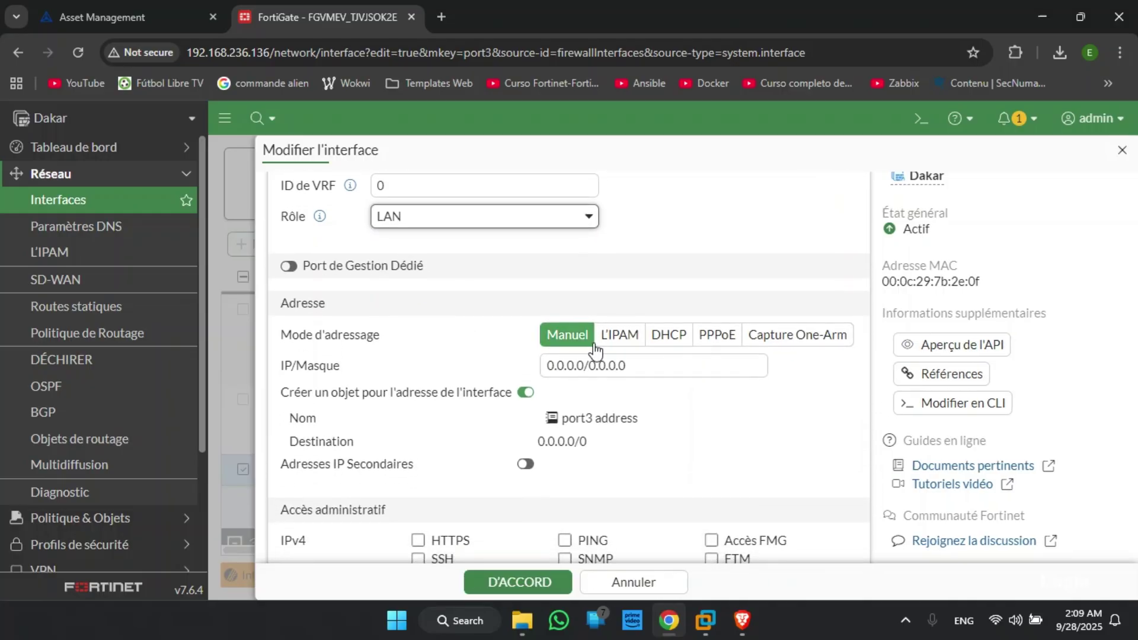
{"action": "left_click_drag", "start_coordinate": [633, 366], "coordinate": [530, 368]}
{"action": "type", "text": "192.168.20"}
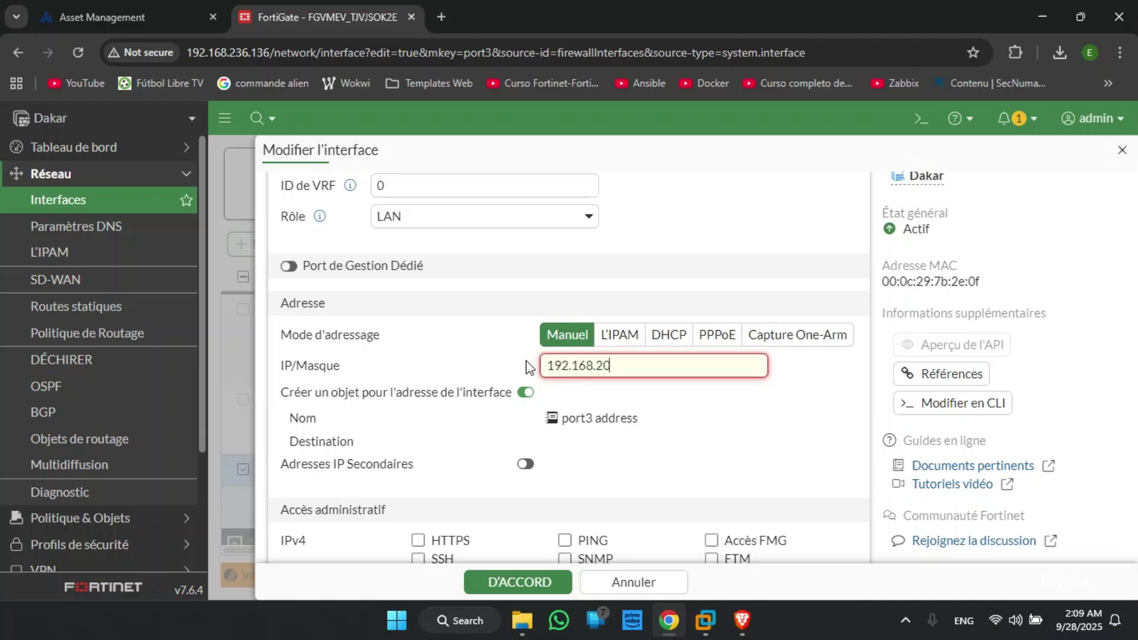
{"action": "type", "text": ".1/24"}
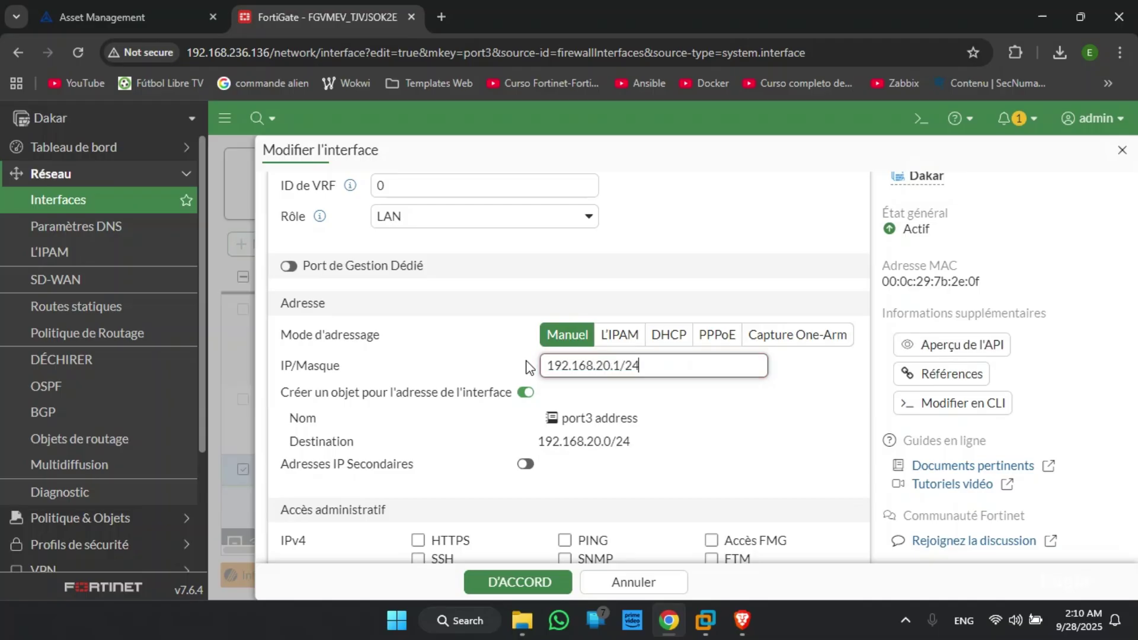
Step: Allow HTTPS, SSH and PING as IPv4 administrative access on port3 and save the interface
{"action": "scroll", "coordinate": [582, 423], "scroll_direction": "down", "scroll_amount": 2}
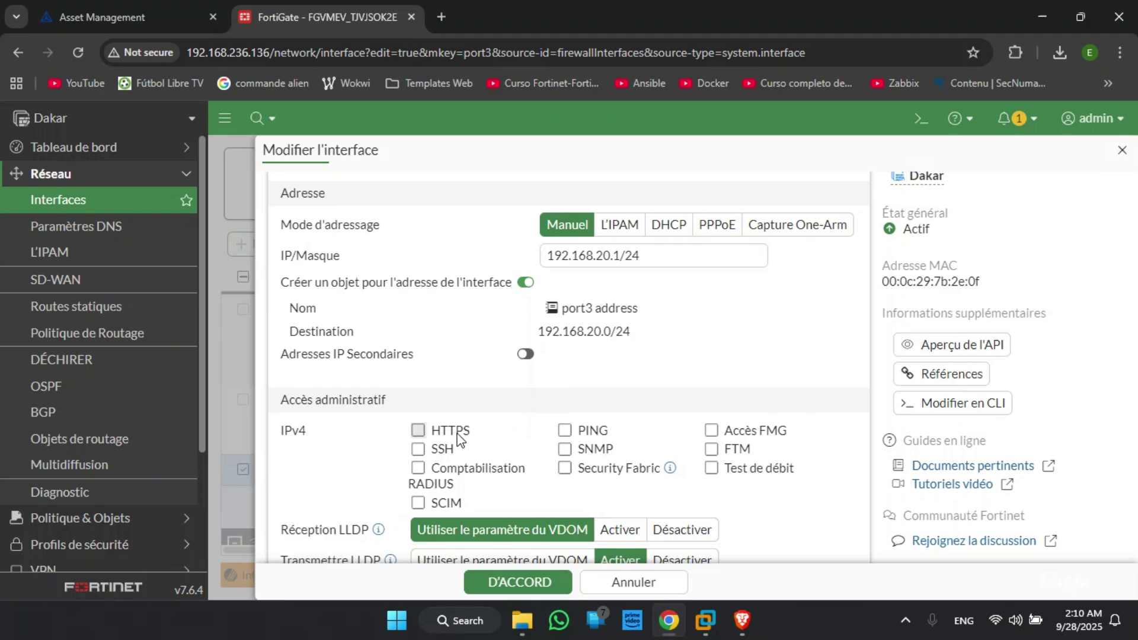
{"action": "left_click", "coordinate": [419, 430]}
{"action": "left_click", "coordinate": [419, 449]}
{"action": "left_click", "coordinate": [565, 431]}
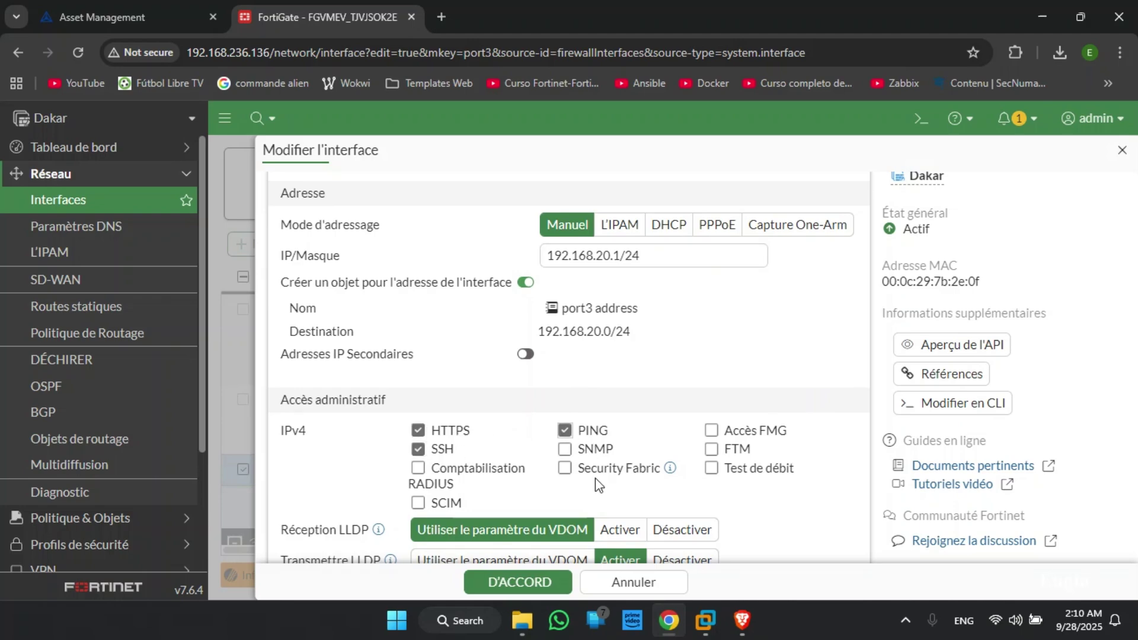
{"action": "scroll", "coordinate": [595, 478], "scroll_direction": "down", "scroll_amount": 4}
{"action": "scroll", "coordinate": [595, 478], "scroll_direction": "down", "scroll_amount": 3}
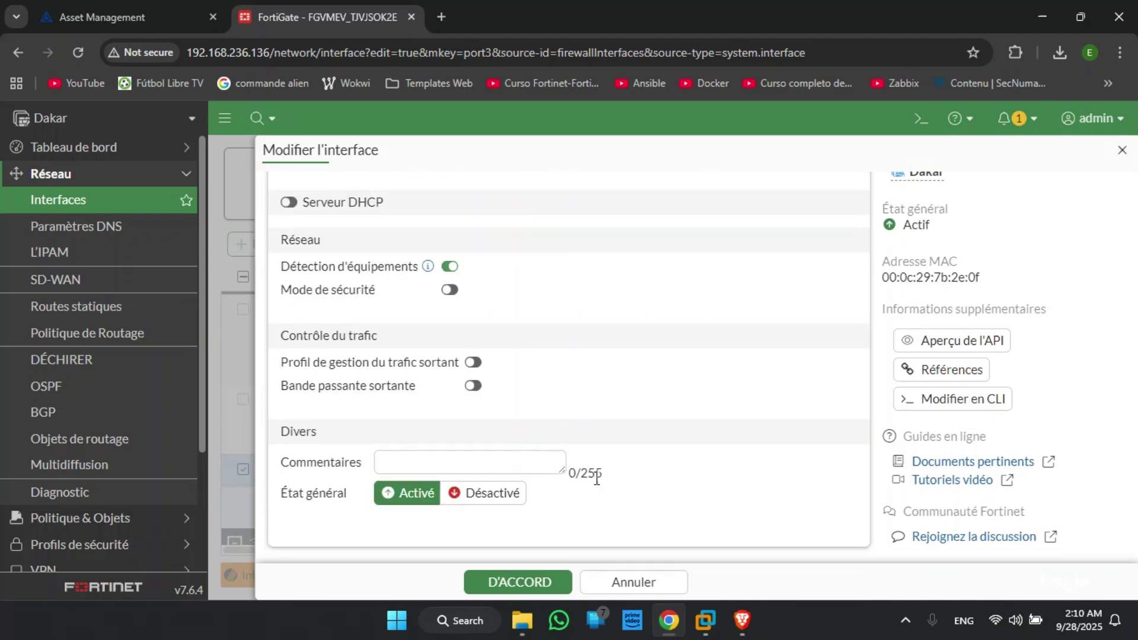
{"action": "left_click", "coordinate": [521, 584]}
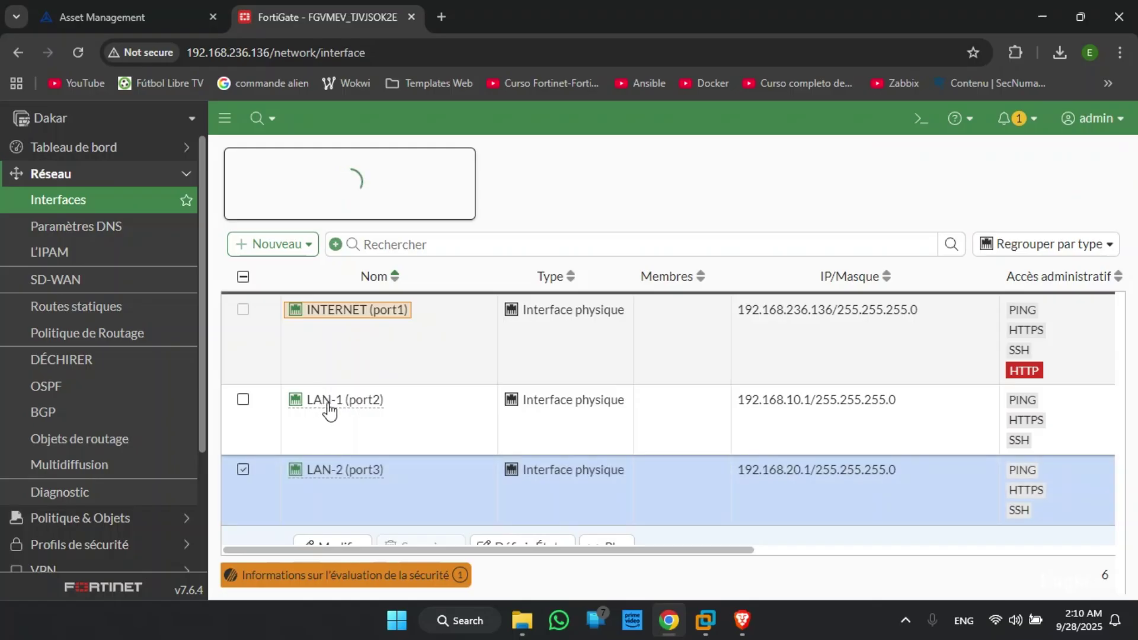
Step: Reopen the LAN-1 (port2) interface for editing and set its role to LAN
{"action": "left_click", "coordinate": [325, 408]}
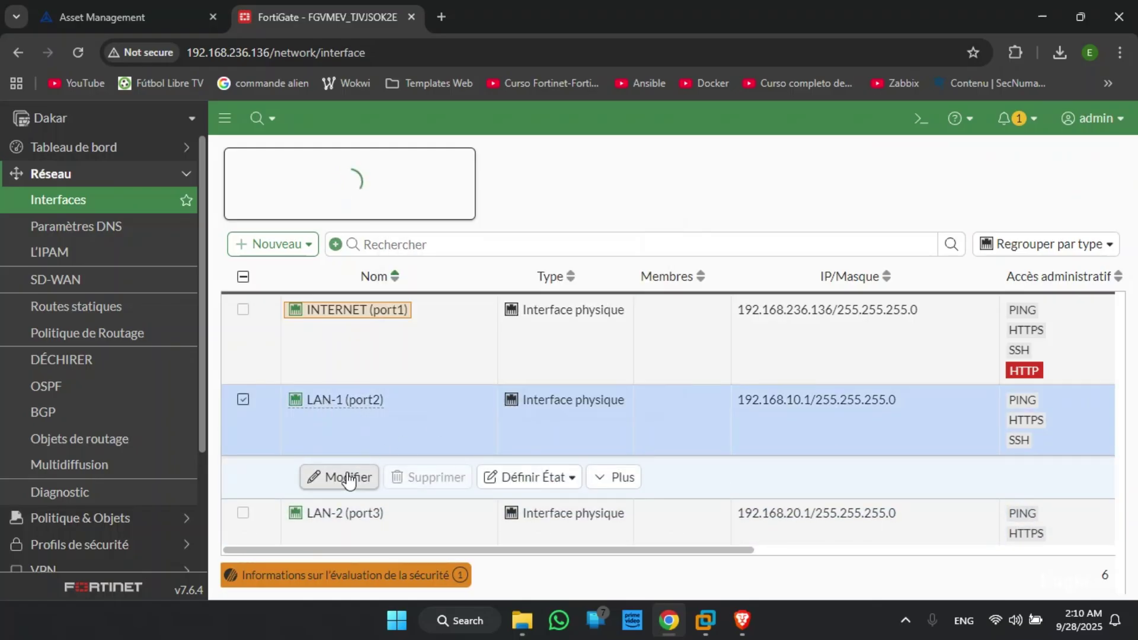
{"action": "left_click", "coordinate": [344, 475]}
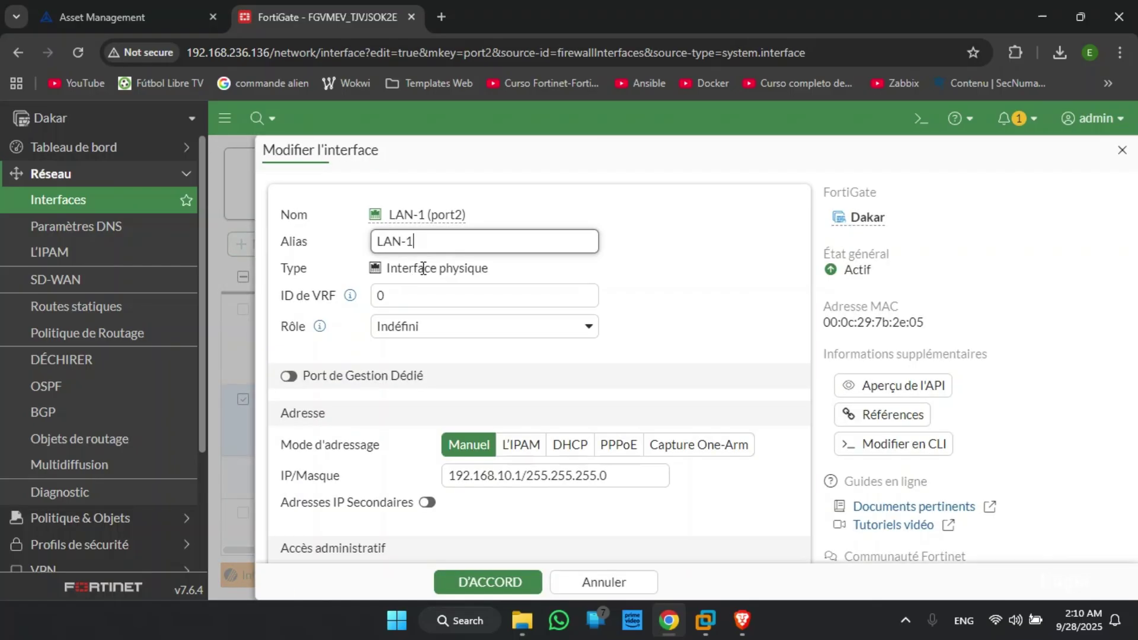
{"action": "left_click", "coordinate": [437, 326]}
{"action": "left_click", "coordinate": [413, 354]}
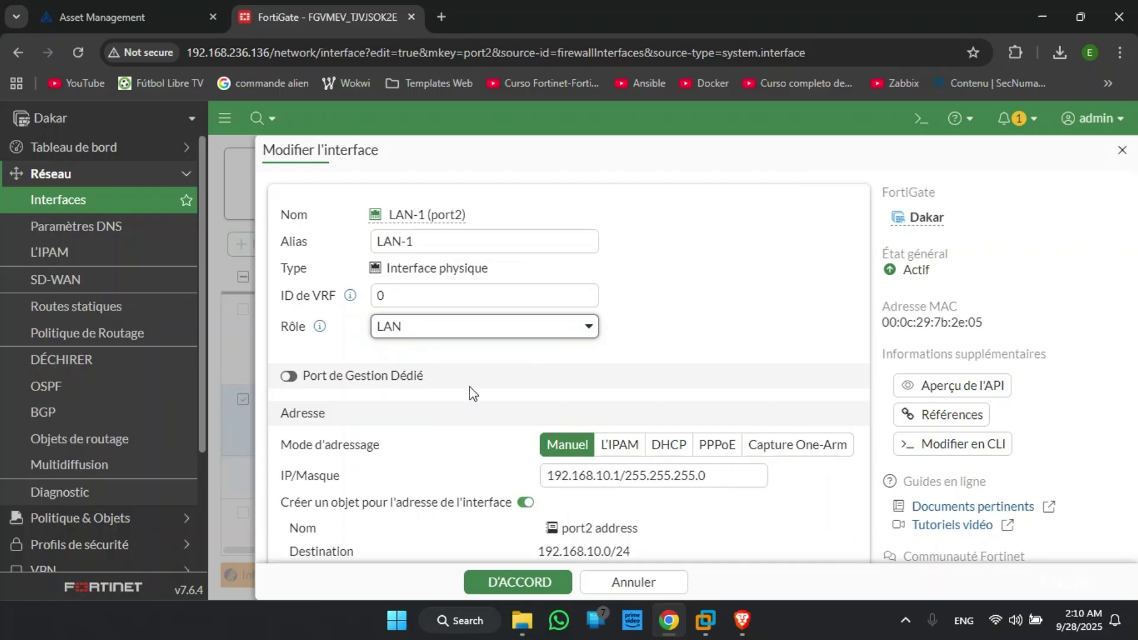
Step: Save the LAN-1 (port2) interface and review the INTERNET, LAN-1 and LAN-2 entries in the interface list
{"action": "scroll", "coordinate": [470, 389], "scroll_direction": "down", "scroll_amount": 5}
{"action": "left_click", "coordinate": [508, 584]}
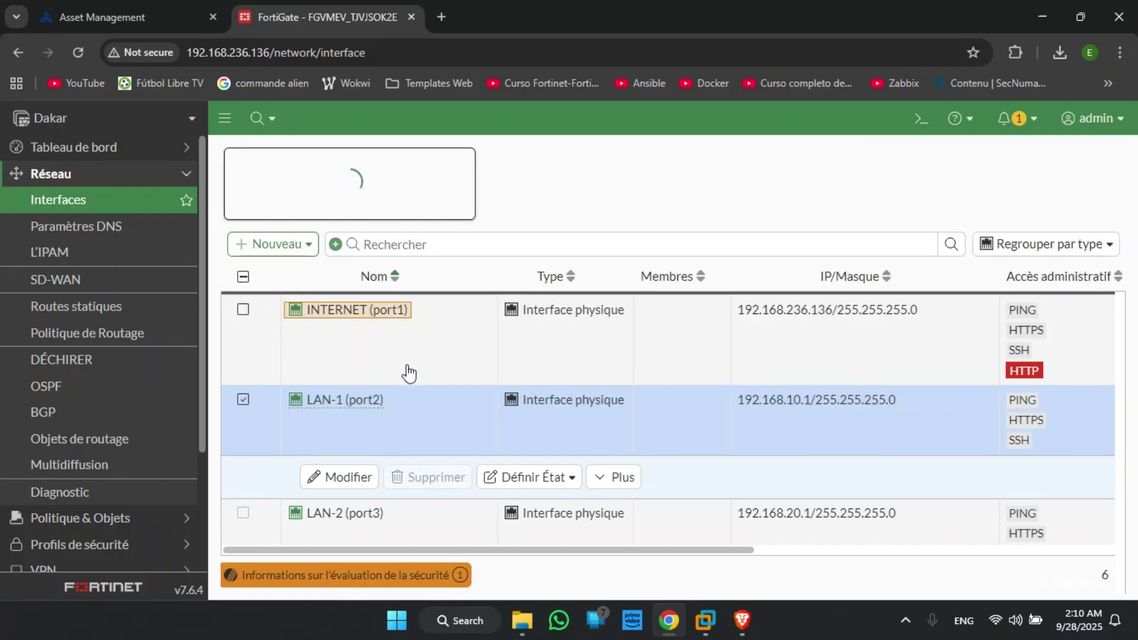
{"action": "scroll", "coordinate": [387, 370], "scroll_direction": "up", "scroll_amount": 1}
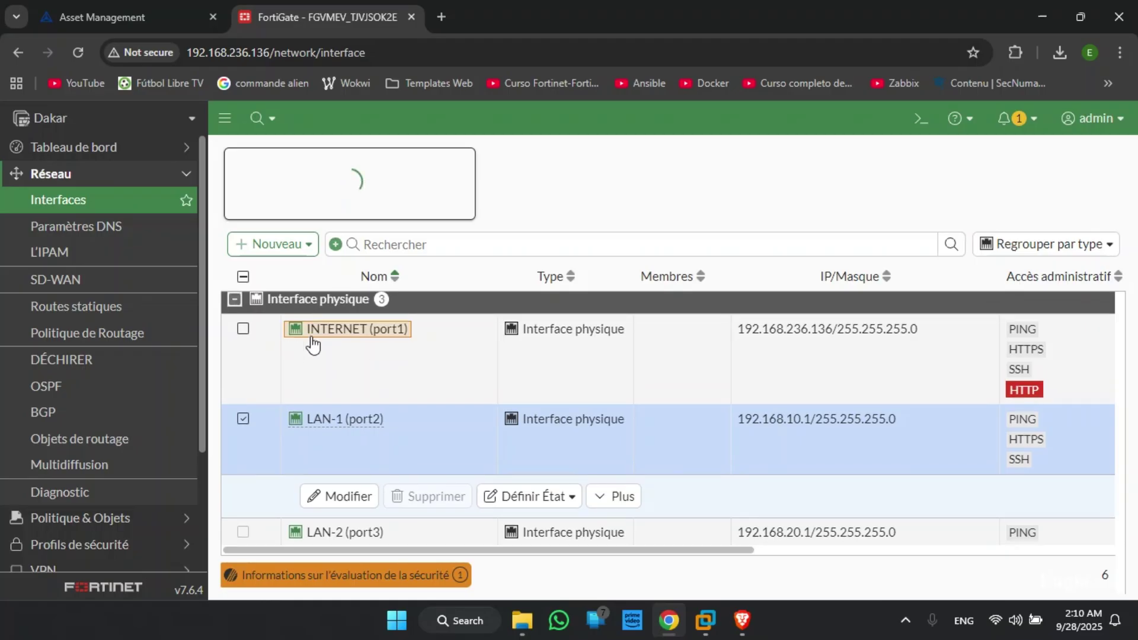
{"action": "mouse_move", "coordinate": [386, 341]}
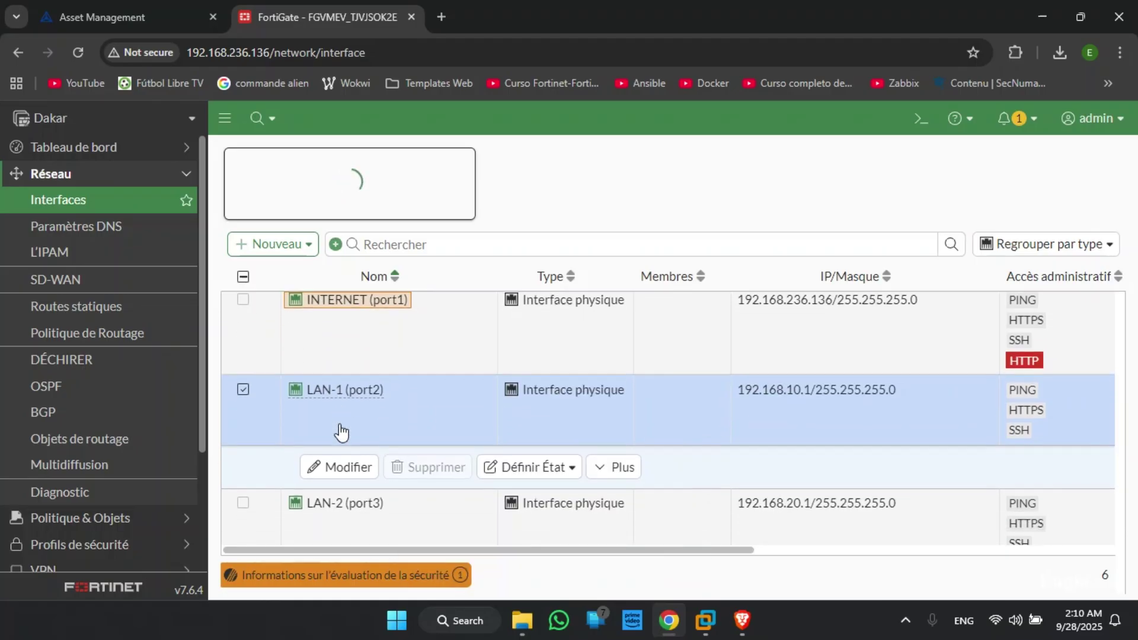
{"action": "scroll", "coordinate": [343, 391], "scroll_direction": "down", "scroll_amount": 1}
{"action": "scroll", "coordinate": [365, 422], "scroll_direction": "down", "scroll_amount": 1}
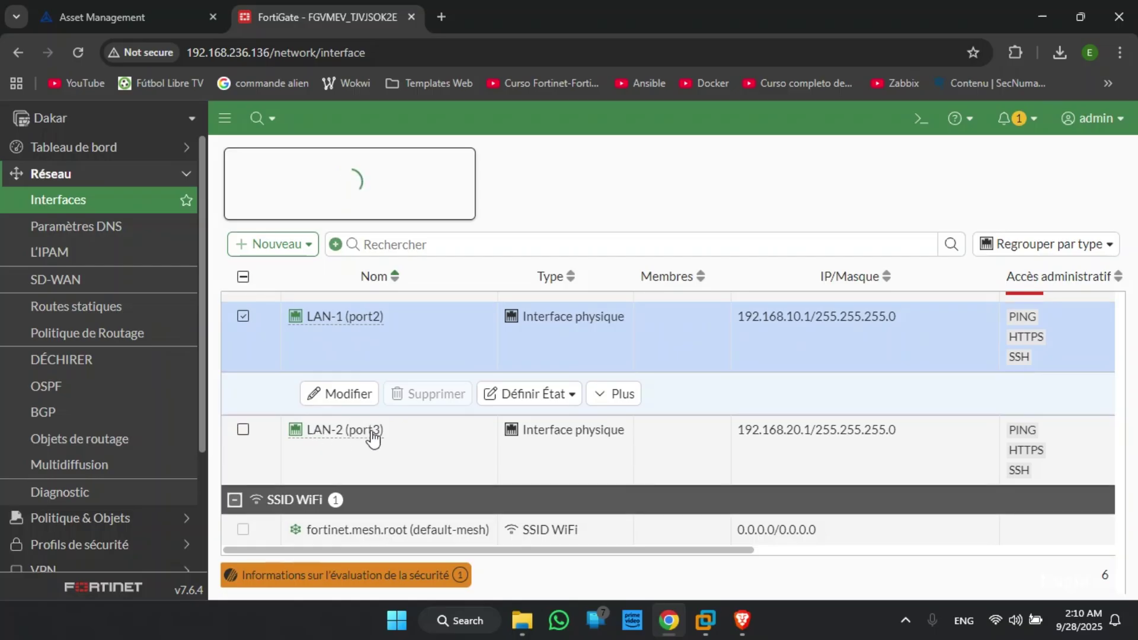
{"action": "mouse_move", "coordinate": [368, 445]}
{"action": "scroll", "coordinate": [380, 439], "scroll_direction": "up", "scroll_amount": 2}
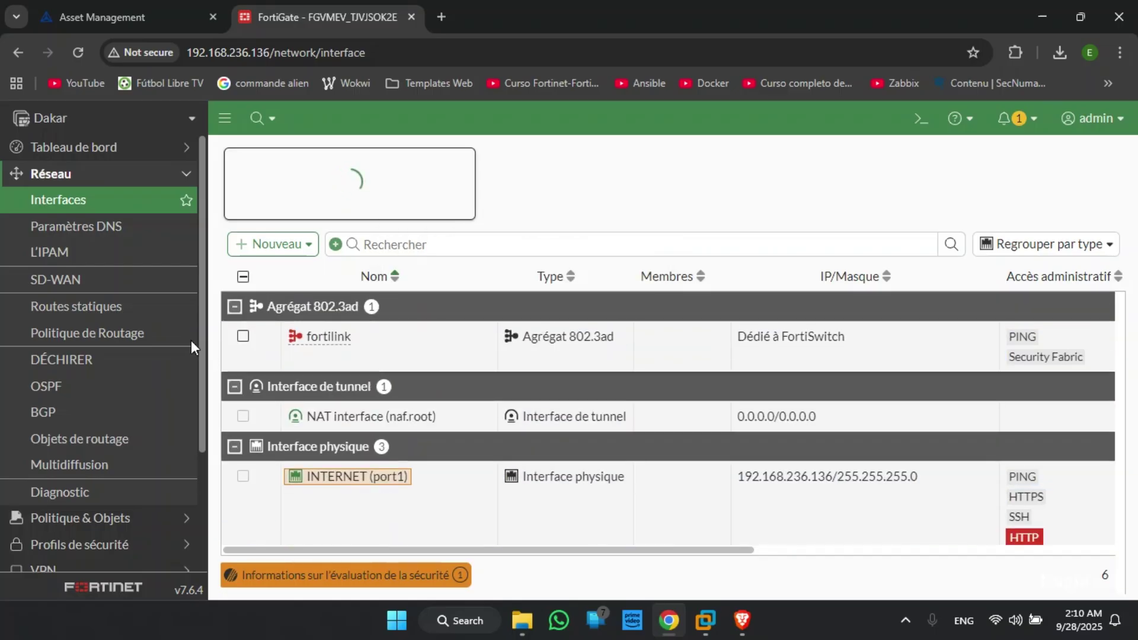
Step: Open the dashboard's general status page (État général) to view the system information and licences
{"action": "left_click", "coordinate": [187, 176]}
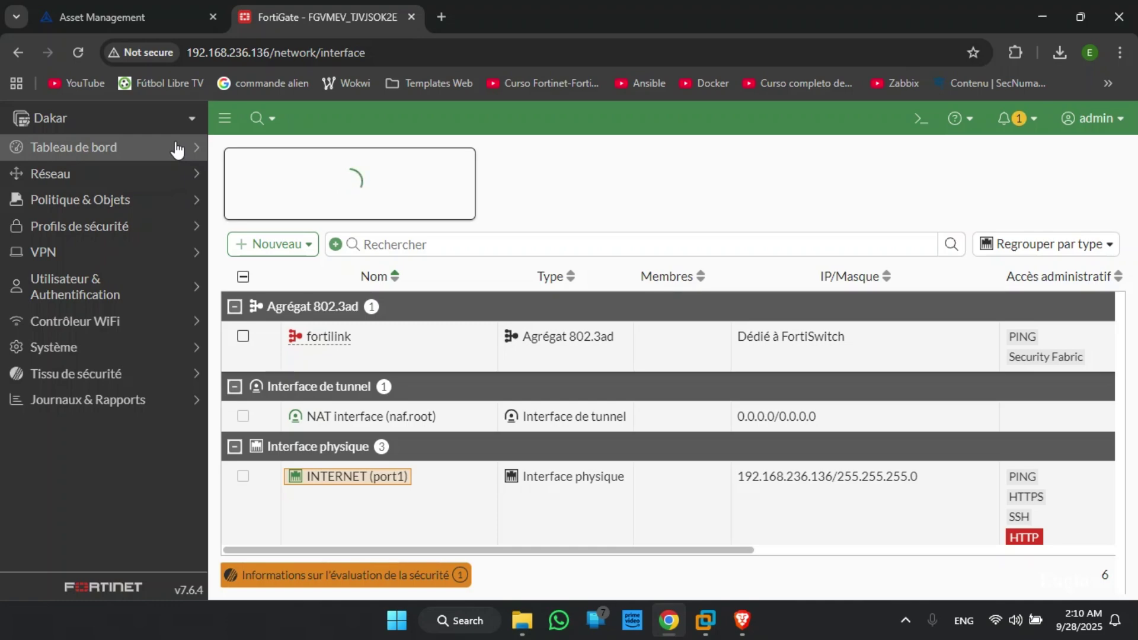
{"action": "left_click", "coordinate": [177, 150]}
{"action": "left_click", "coordinate": [98, 177]}
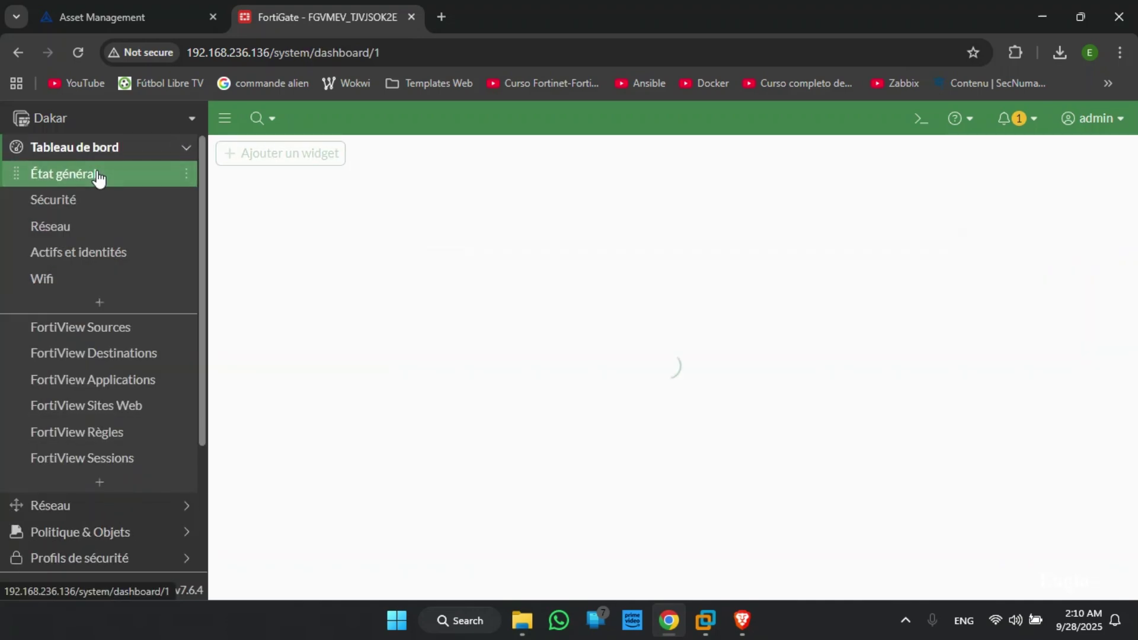
{"action": "mouse_move", "coordinate": [613, 297]}
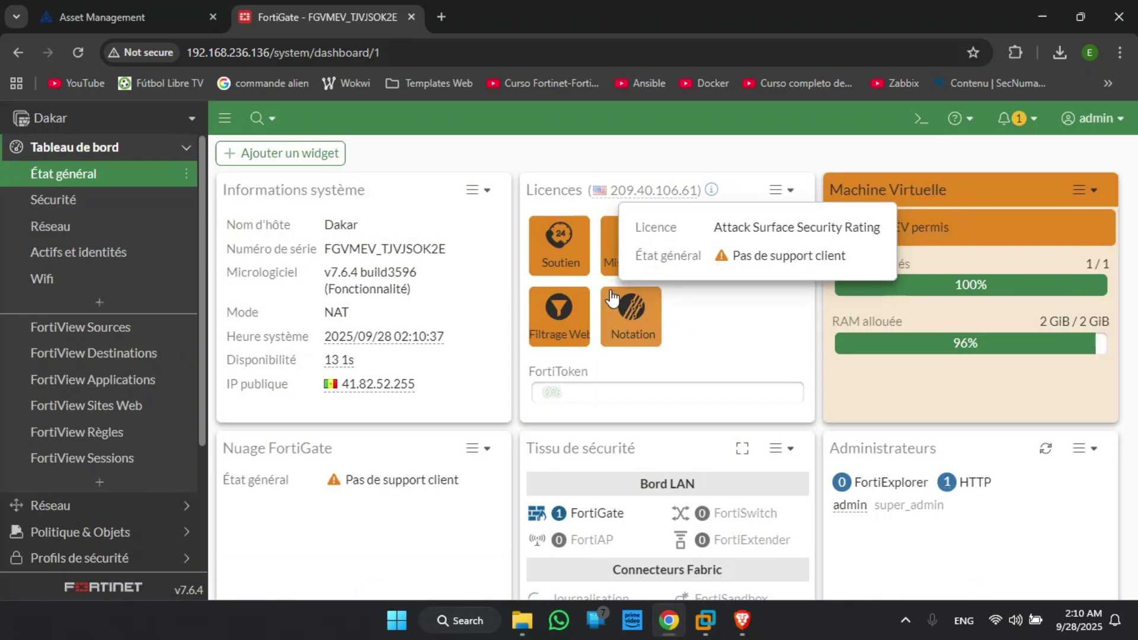